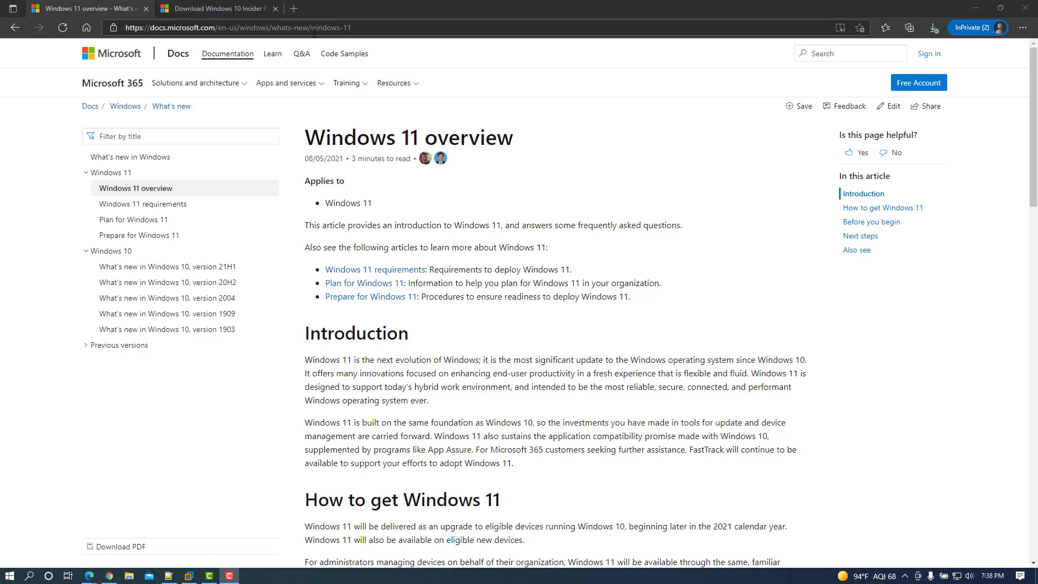
Open the Windows 11 requirements article and highlight the UEFI Secure Boot and TPM 2.0 requirement lines
{"action": "left_click", "coordinate": [370, 28]}
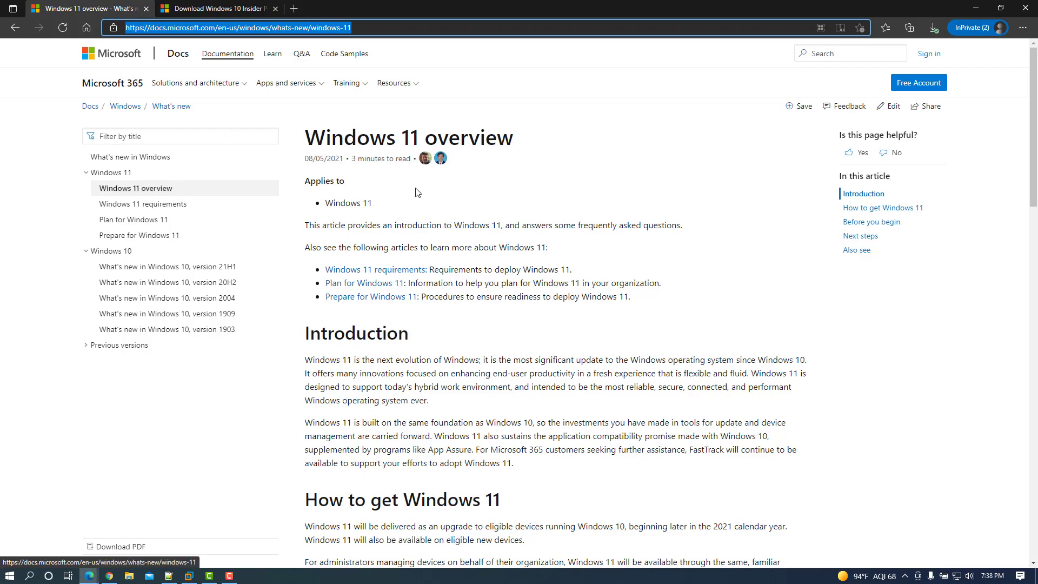
{"action": "scroll", "coordinate": [596, 361], "scroll_direction": "down", "scroll_amount": 15}
{"action": "scroll", "coordinate": [596, 361], "scroll_direction": "up", "scroll_amount": 15}
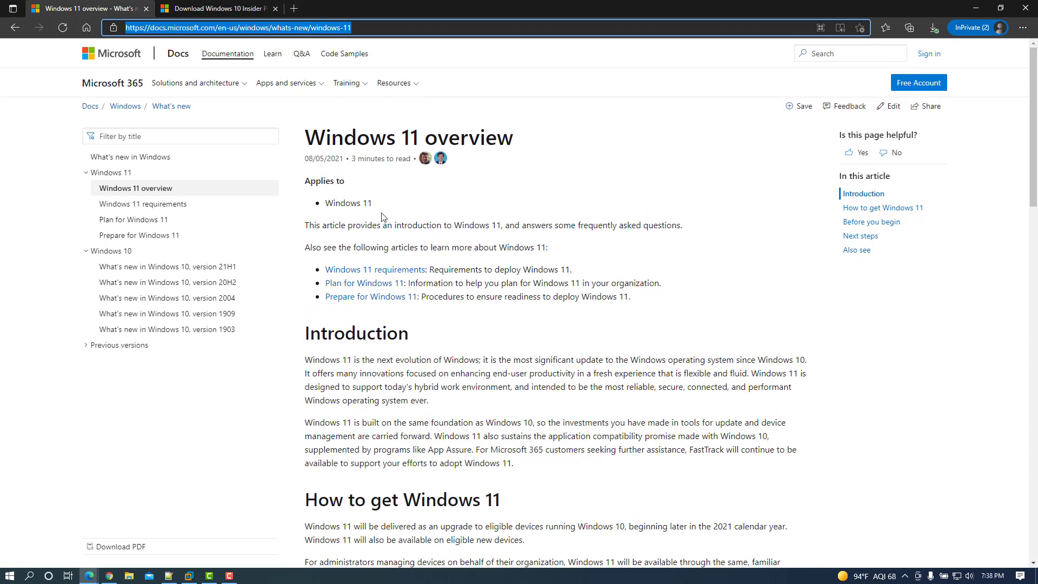
{"action": "left_click", "coordinate": [151, 204]}
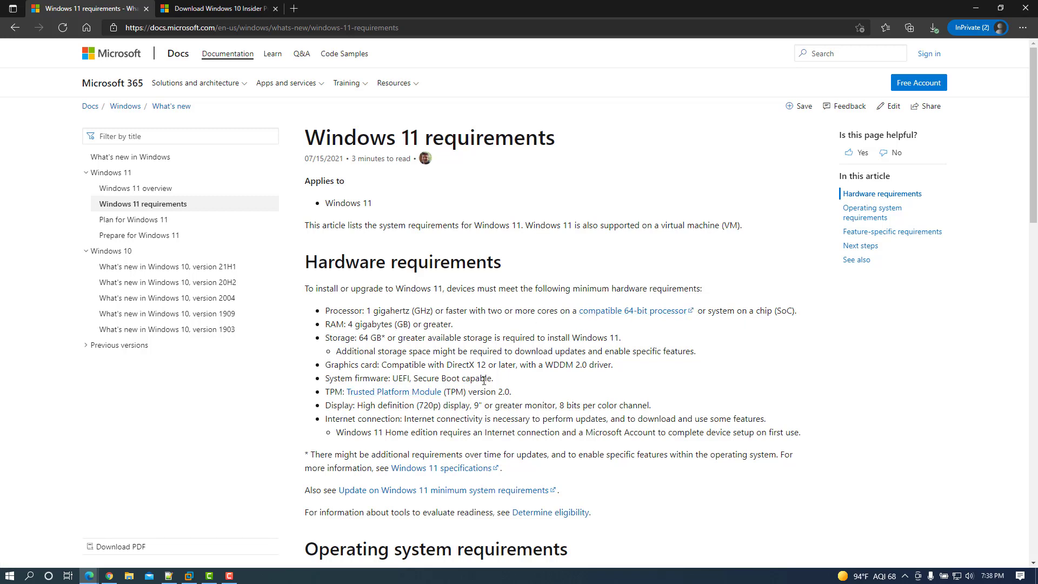
{"action": "left_click_drag", "start_coordinate": [494, 382], "coordinate": [395, 383]}
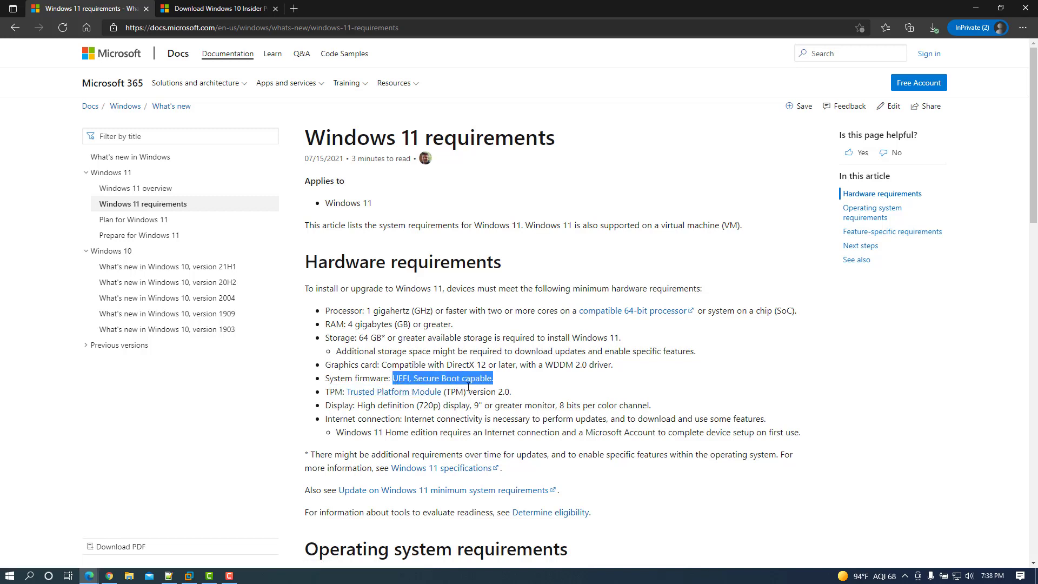
{"action": "left_click_drag", "start_coordinate": [517, 395], "coordinate": [330, 396]}
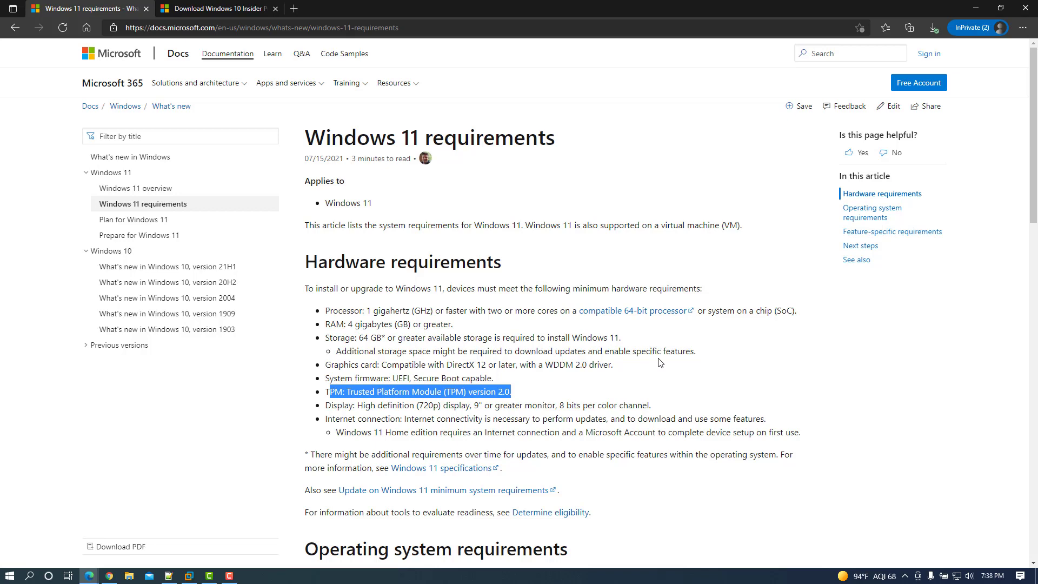
Switch to the Windows Insider Preview Downloads page, sign in, and scroll down to the edition selection
{"action": "left_click", "coordinate": [212, 11]}
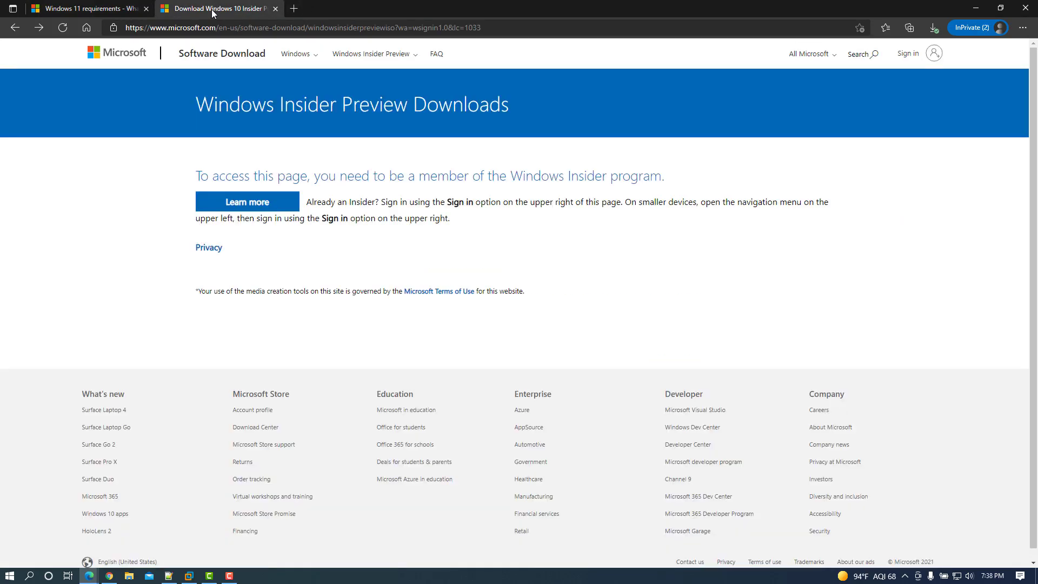
{"action": "left_click", "coordinate": [276, 26]}
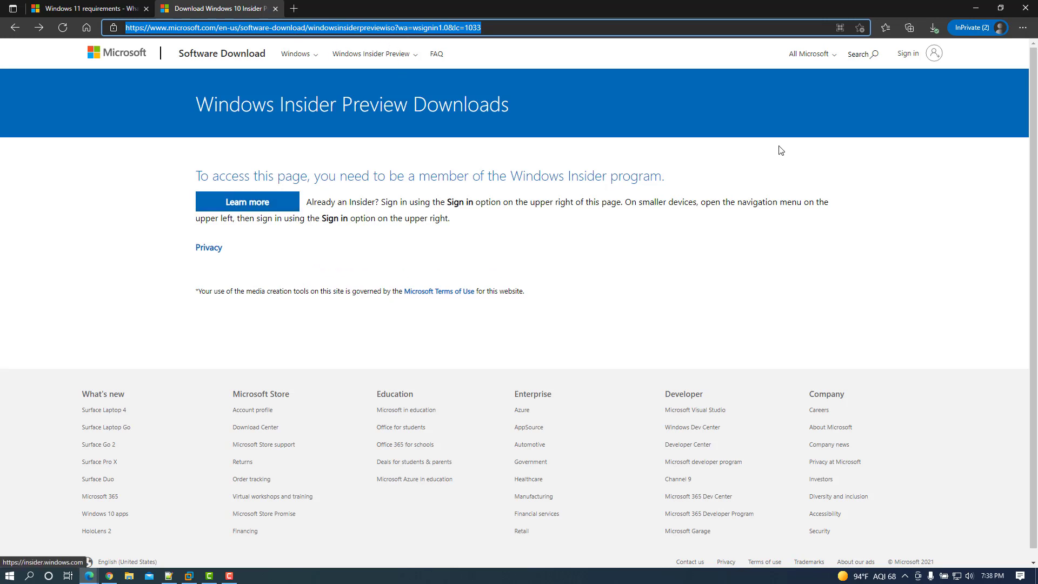
{"action": "left_click", "coordinate": [911, 58]}
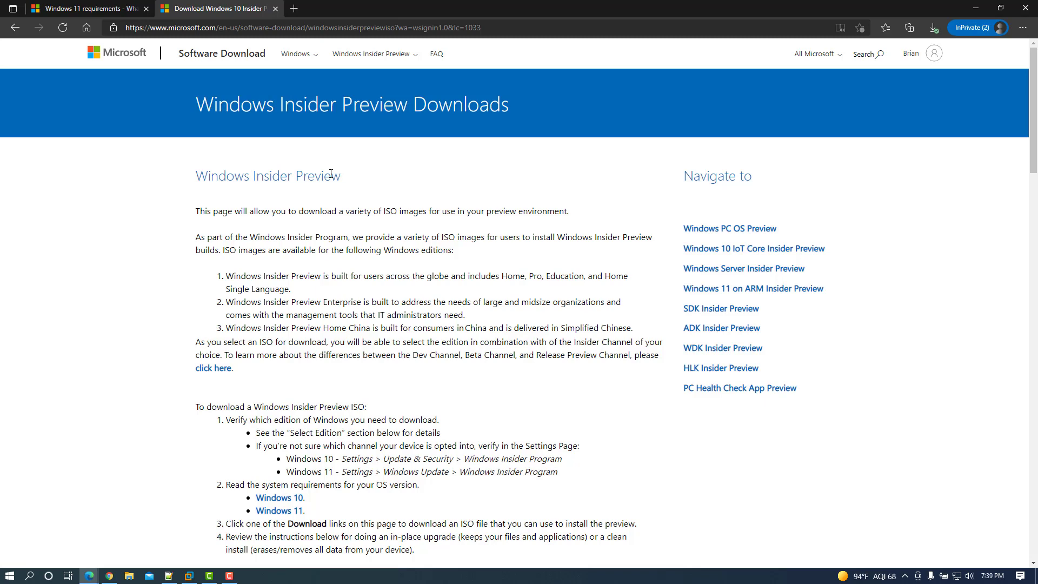
{"action": "scroll", "coordinate": [326, 209], "scroll_direction": "down", "scroll_amount": 5}
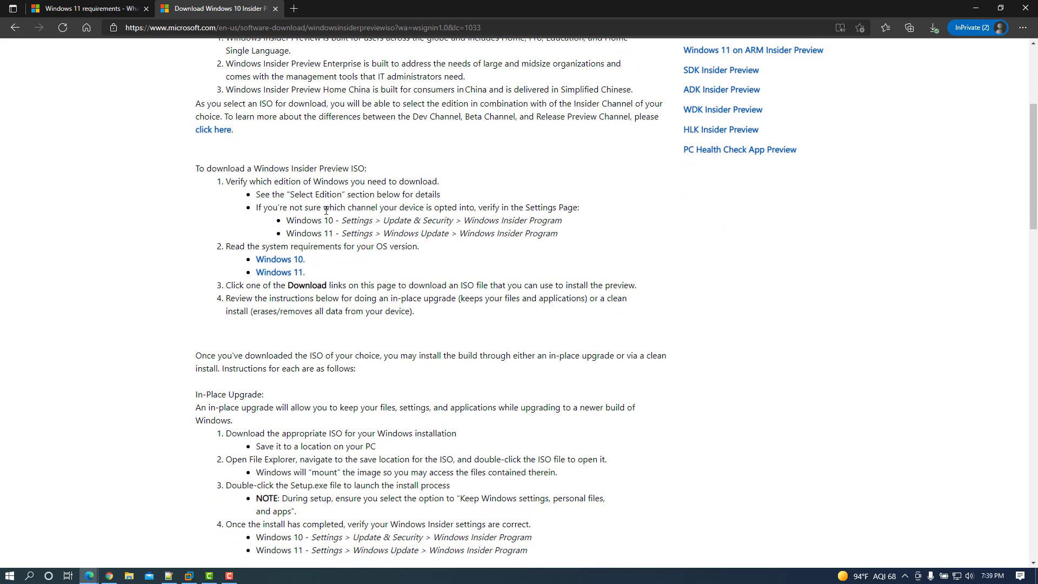
{"action": "scroll", "coordinate": [279, 288], "scroll_direction": "down", "scroll_amount": 15}
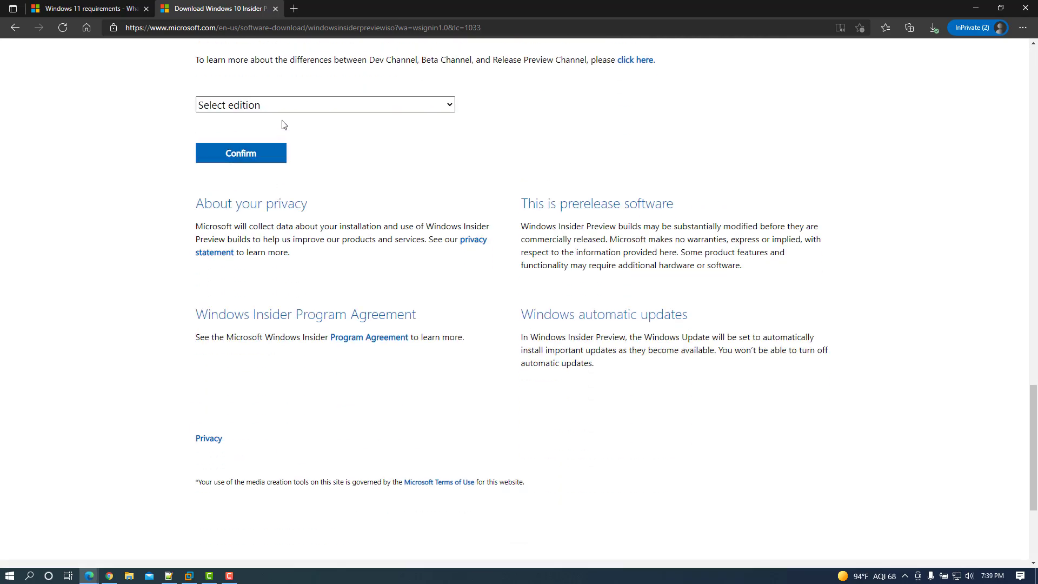
Select the Windows 11 Insider Preview (Beta Channel) edition, then switch over to VMware Workstation
{"action": "left_click", "coordinate": [290, 109]}
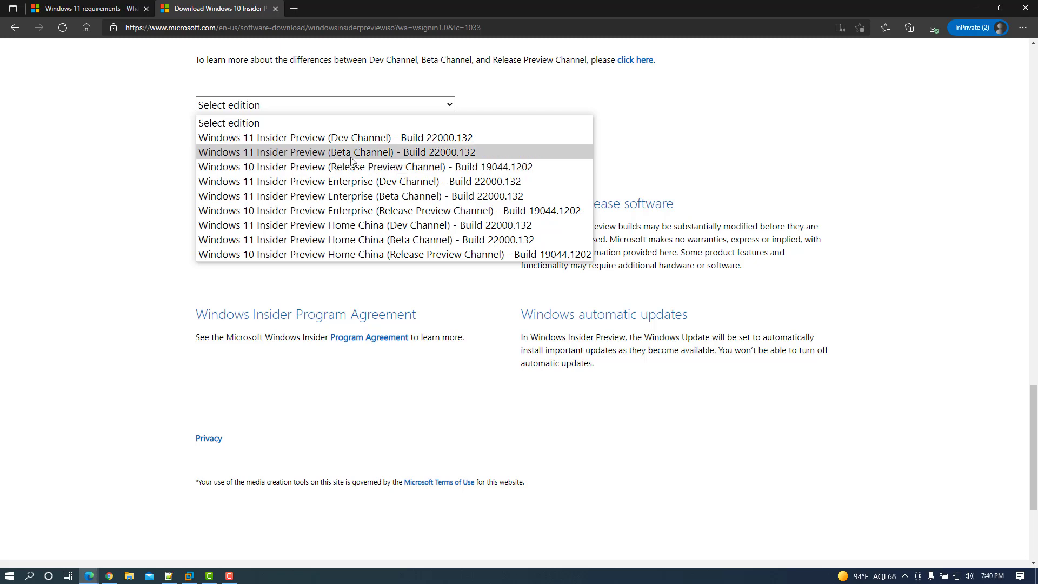
{"action": "left_click", "coordinate": [456, 155]}
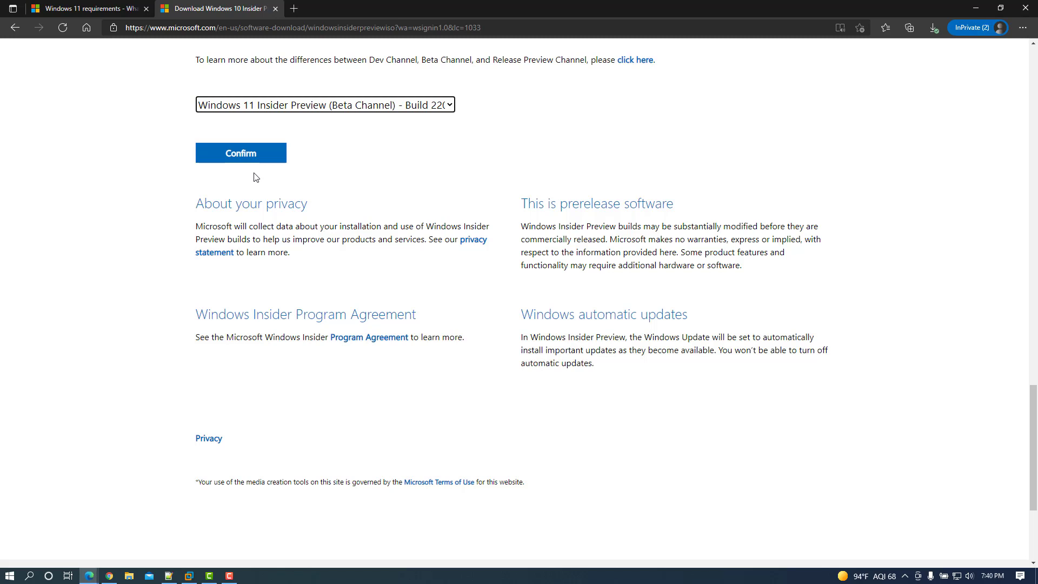
{"action": "left_click", "coordinate": [189, 576]}
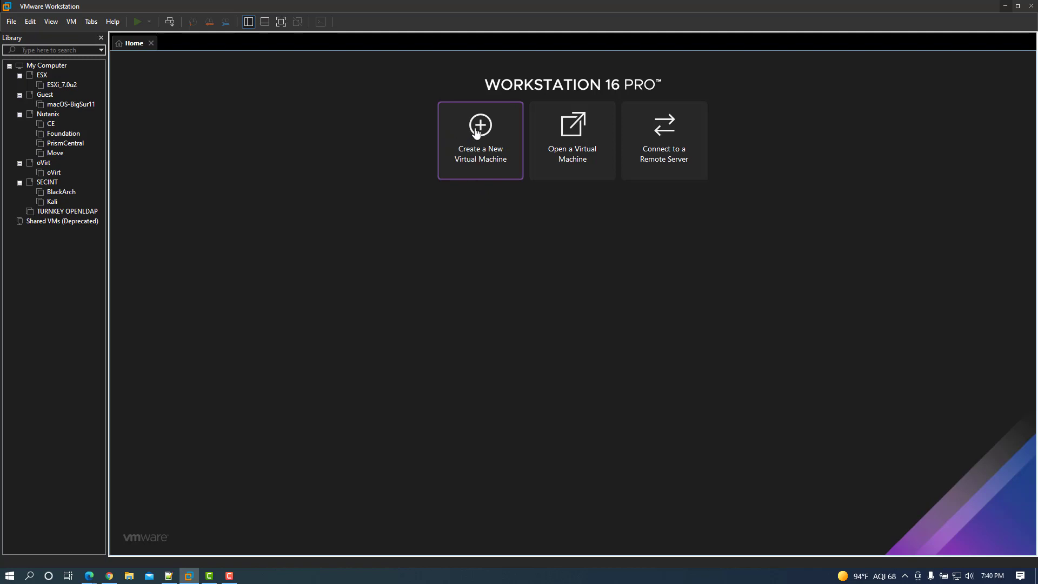
Start a Typical new virtual machine with the OS installed later and Microsoft Windows as guest
{"action": "left_click", "coordinate": [11, 21]}
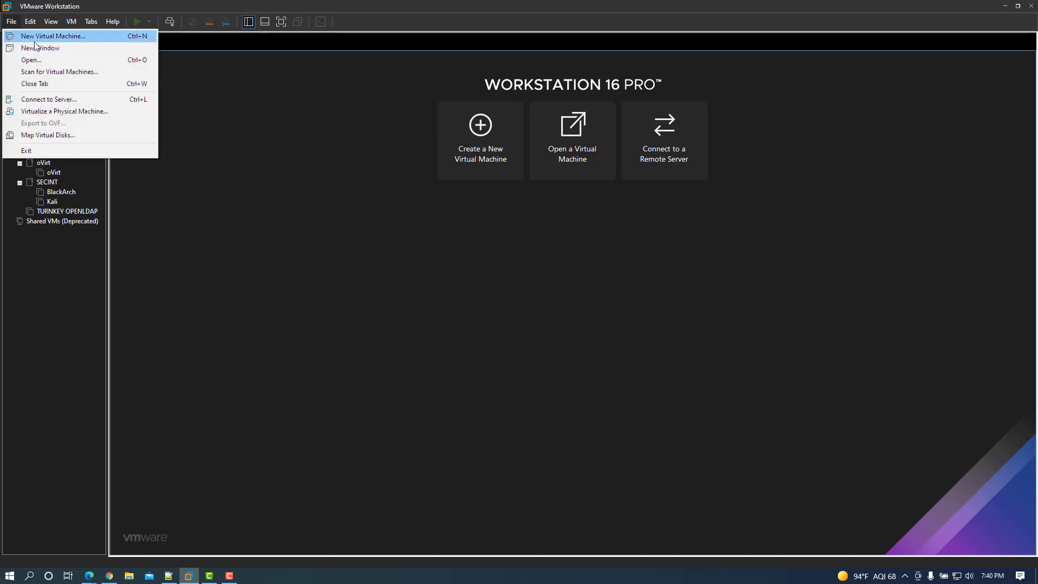
{"action": "left_click", "coordinate": [487, 146]}
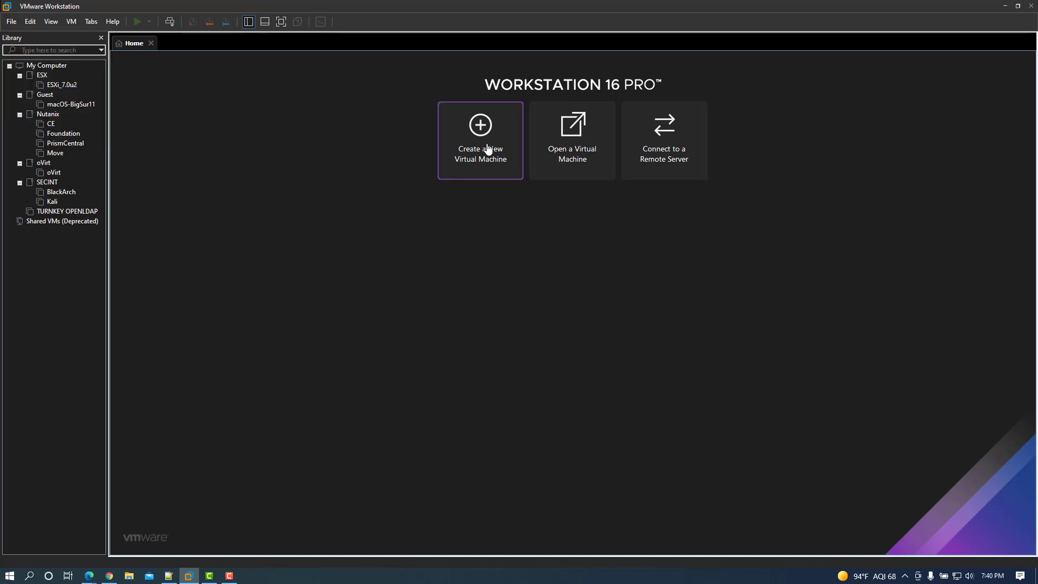
{"action": "left_click", "coordinate": [488, 148]}
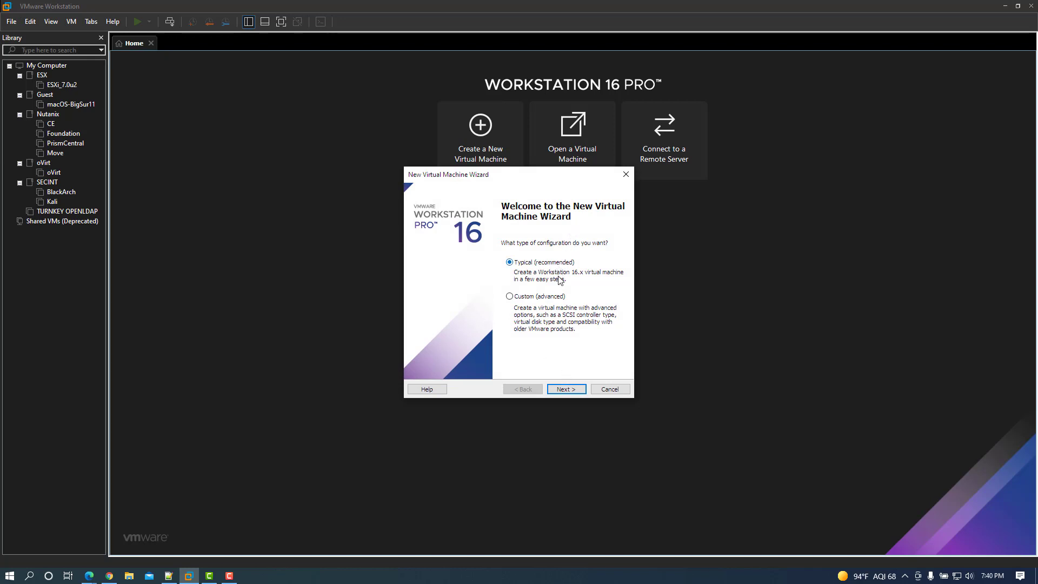
{"action": "left_click", "coordinate": [567, 389]}
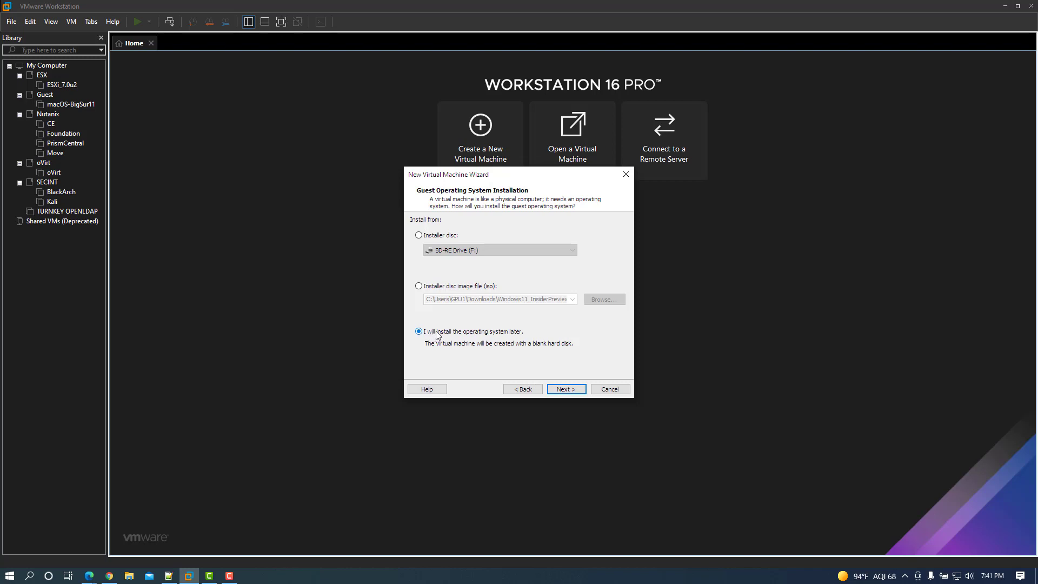
{"action": "left_click", "coordinate": [566, 390]}
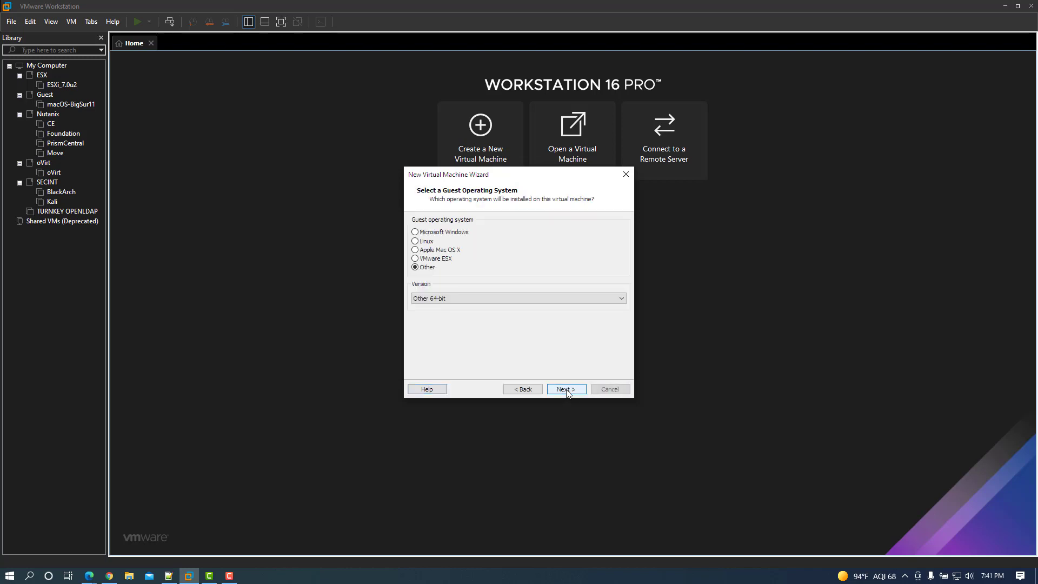
{"action": "left_click", "coordinate": [450, 234]}
Name the virtual machine 'Windows11' and store its virtual disk as a single file
{"action": "left_click", "coordinate": [566, 388]}
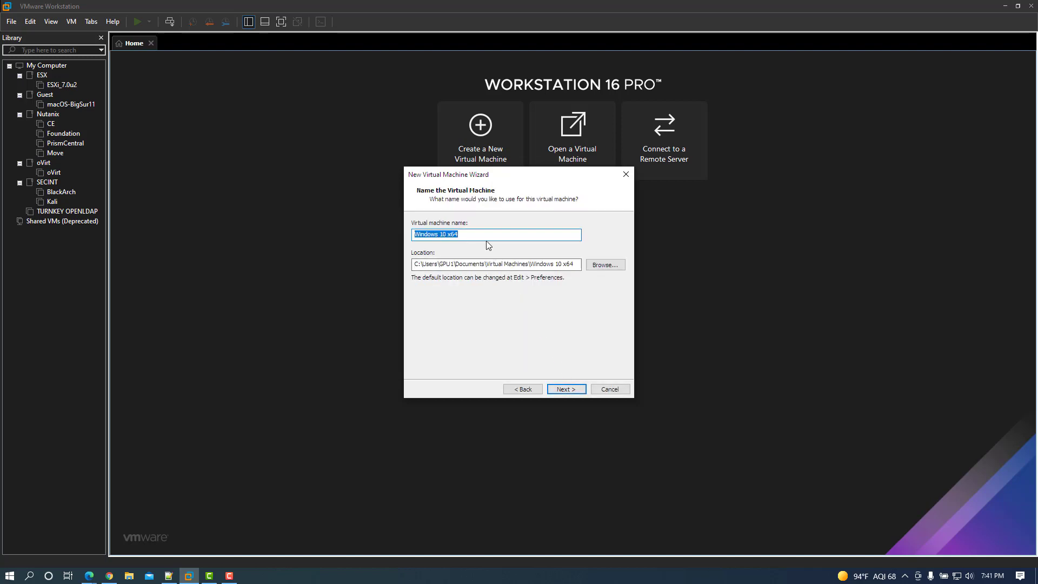
{"action": "type", "text": "Windows11"}
{"action": "left_click", "coordinate": [564, 389]}
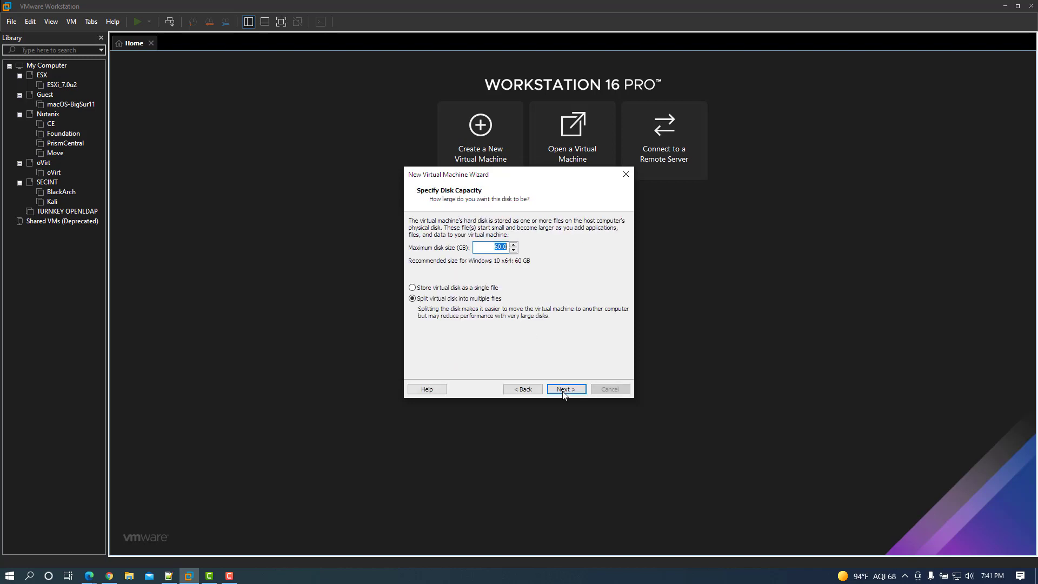
{"action": "left_click", "coordinate": [459, 289]}
Check the 64 GB storage requirement in the Windows 11 requirements article
{"action": "left_click", "coordinate": [191, 577]}
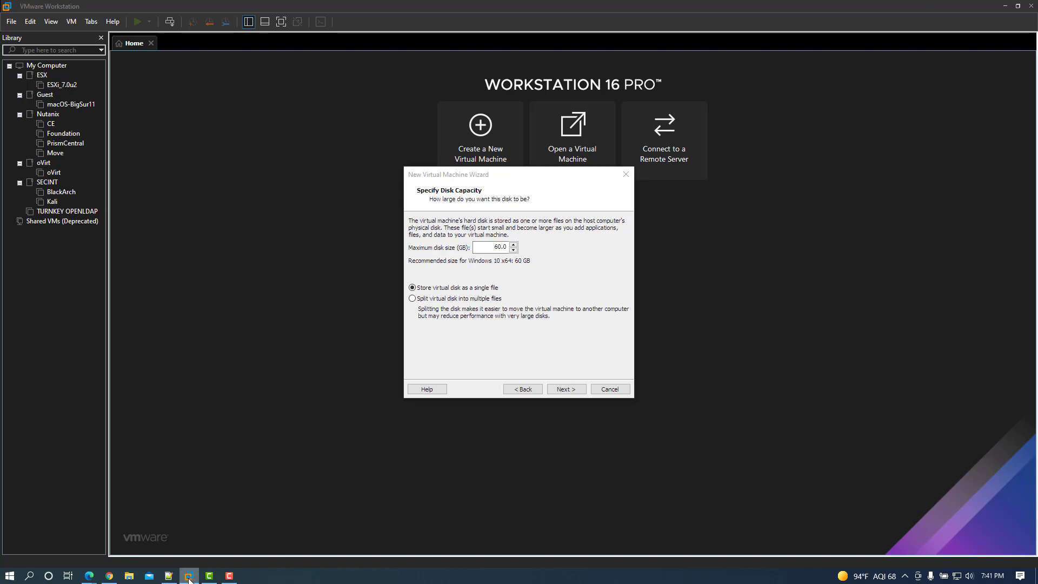
{"action": "mouse_move", "coordinate": [89, 576]}
{"action": "left_click", "coordinate": [161, 541]}
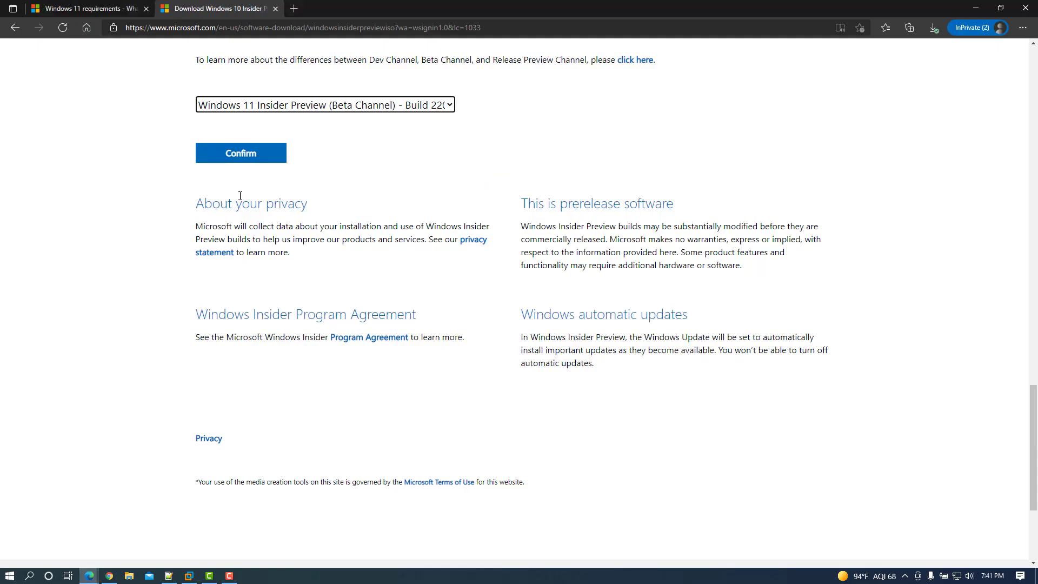
{"action": "left_click", "coordinate": [90, 8]}
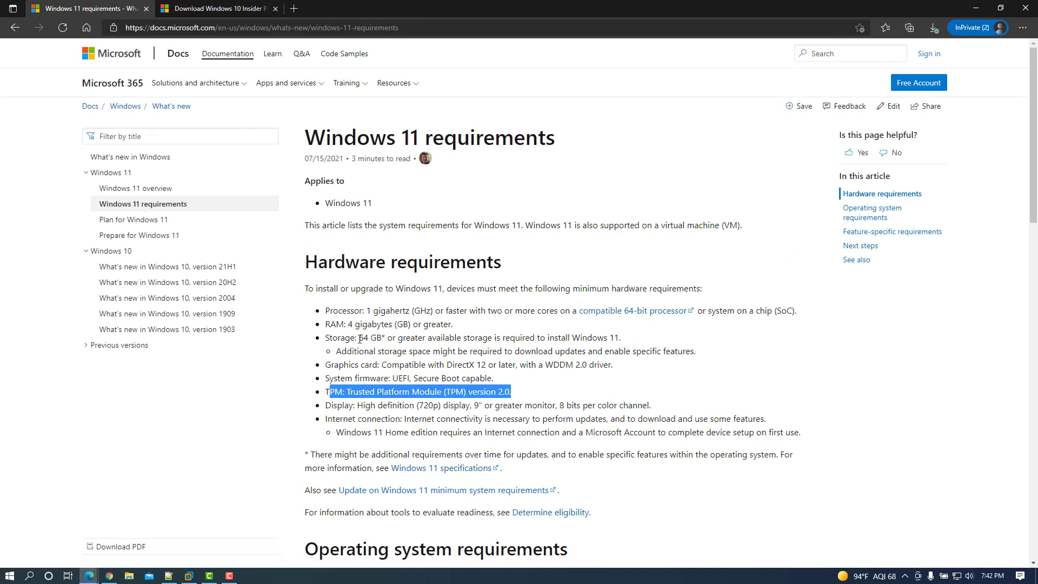
{"action": "left_click_drag", "start_coordinate": [362, 339], "coordinate": [393, 339]}
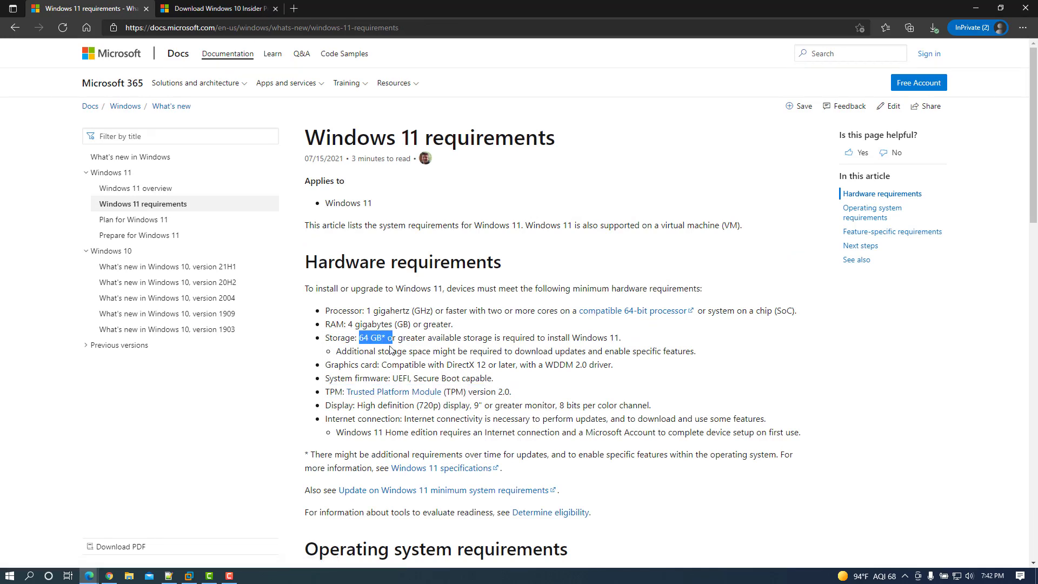
Set the maximum disk size to 80 GB and continue to the summary page
{"action": "left_click", "coordinate": [189, 576]}
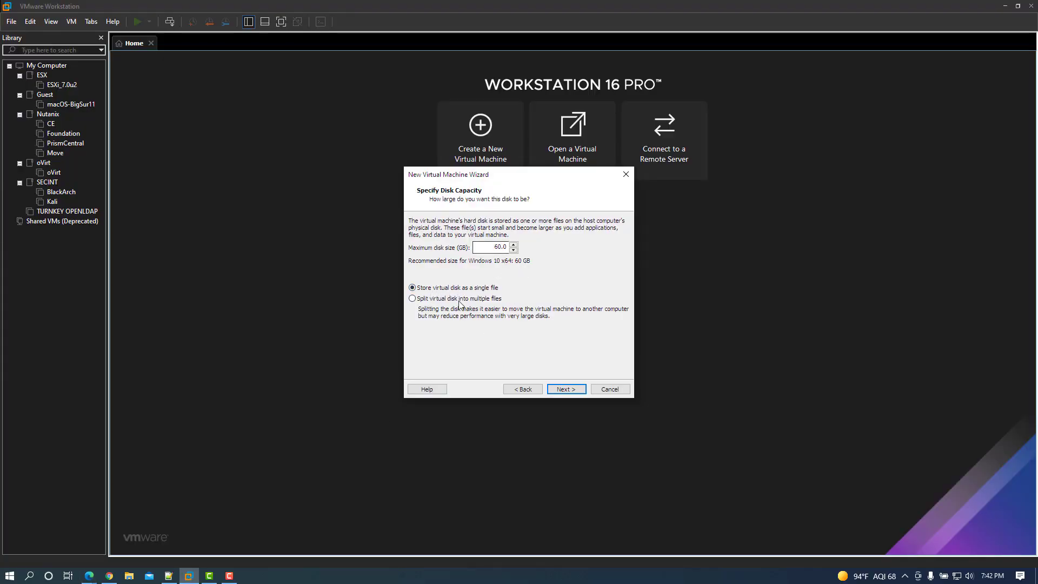
{"action": "double_click", "coordinate": [507, 246]}
{"action": "type", "text": "80"}
{"action": "left_click", "coordinate": [566, 389]}
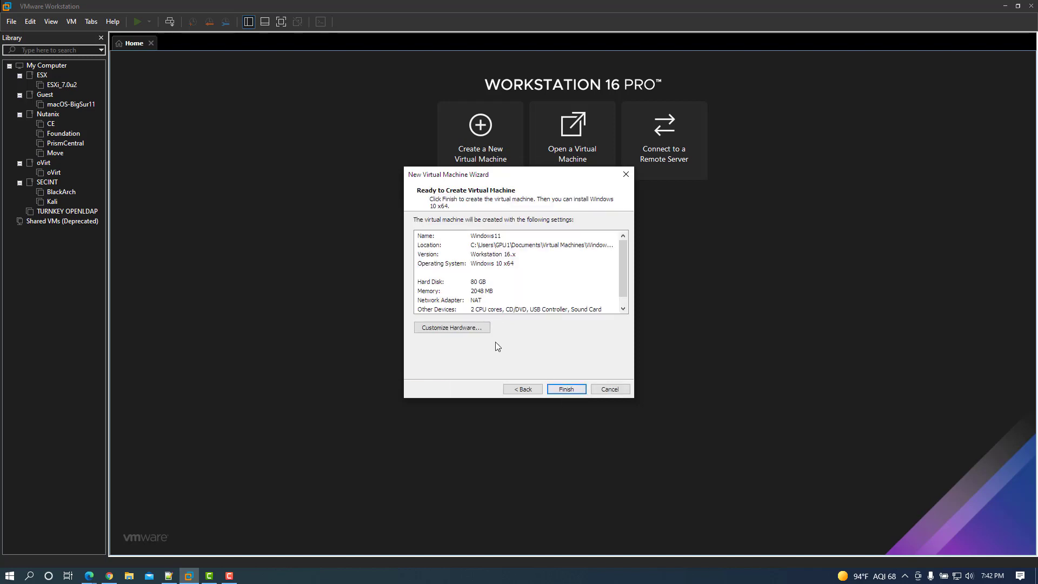
Open the hardware customization and check the 4 GB RAM requirement in the article
{"action": "left_click", "coordinate": [457, 330]}
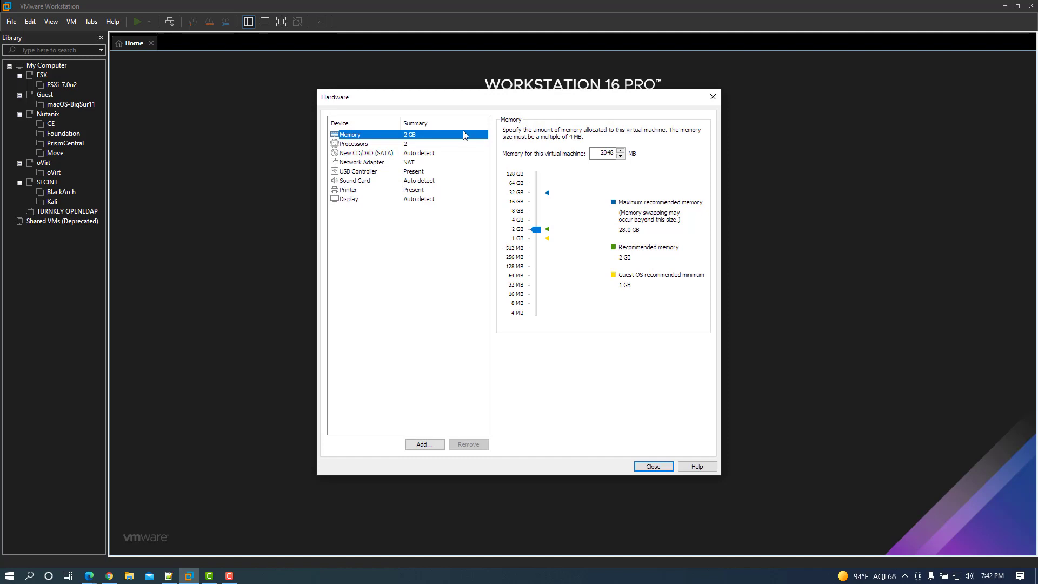
{"action": "left_click", "coordinate": [96, 576]}
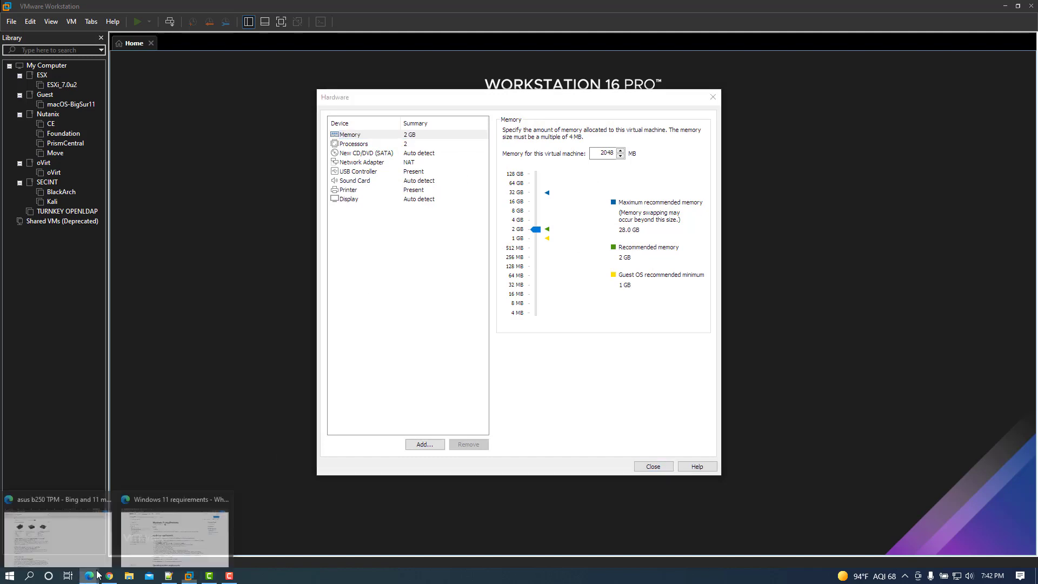
{"action": "left_click", "coordinate": [175, 532]}
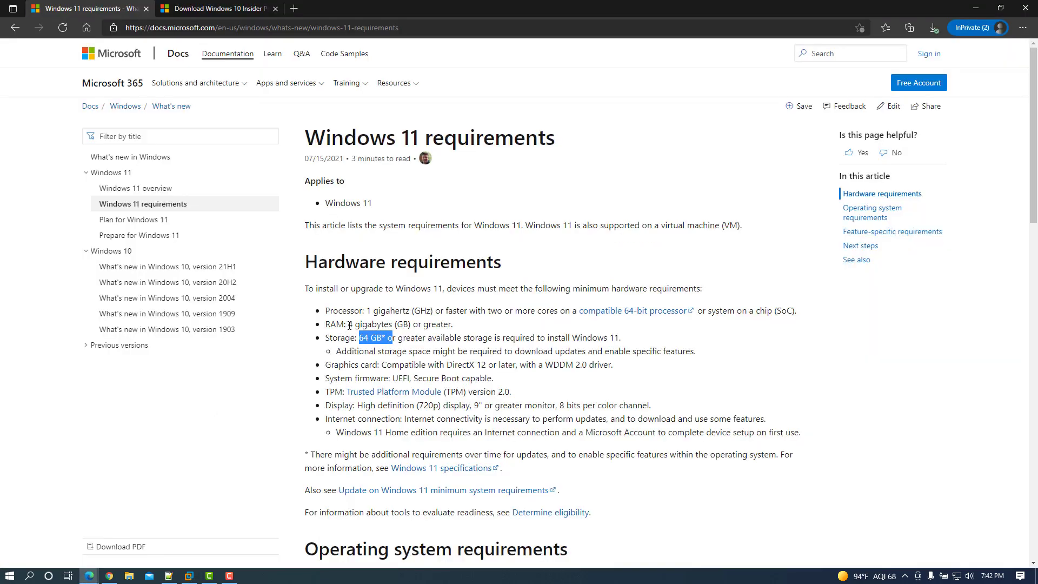
{"action": "left_click_drag", "start_coordinate": [350, 325], "coordinate": [481, 320]}
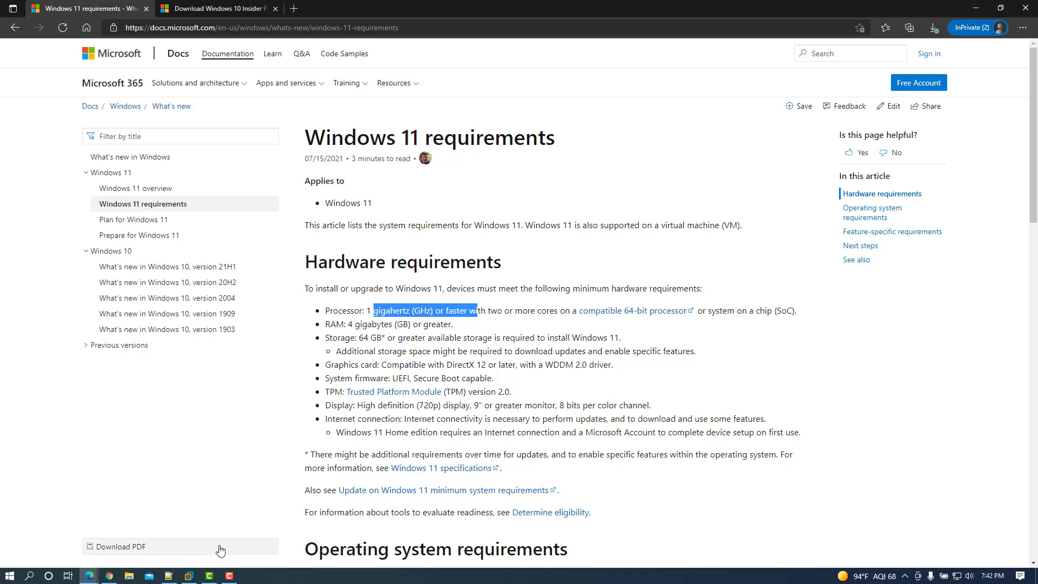
Give the VM 8 GB memory, 4 processors with 1 core each, and Intel VT-x/AMD-V enabled
{"action": "left_click", "coordinate": [188, 577]}
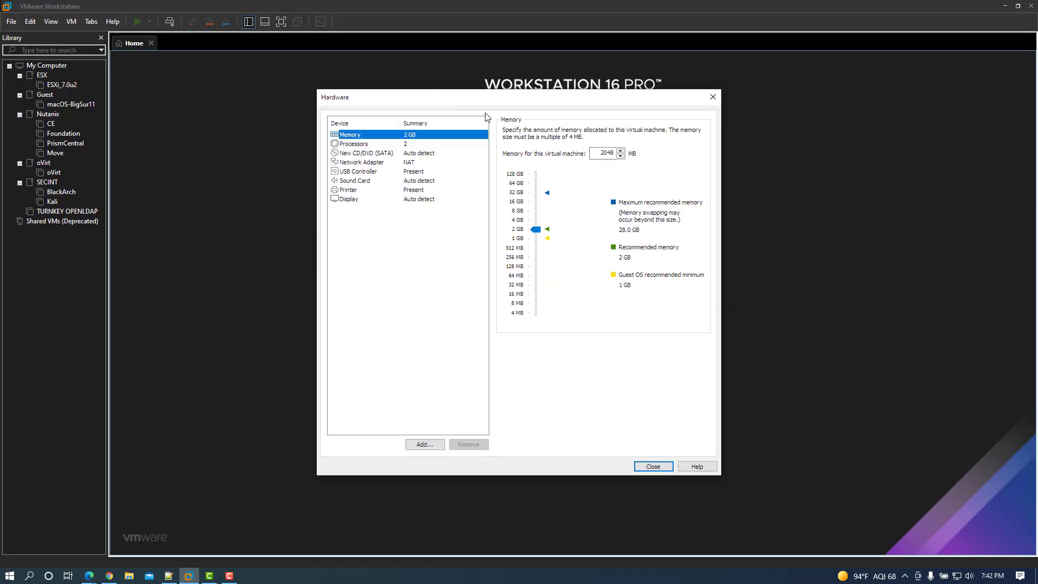
{"action": "left_click_drag", "start_coordinate": [537, 231], "coordinate": [532, 219]}
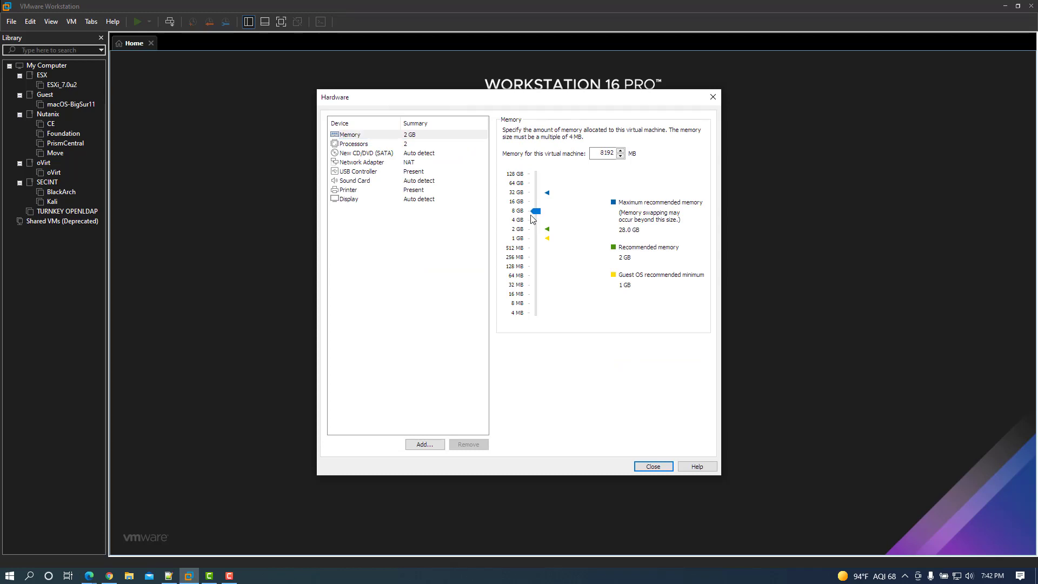
{"action": "left_click", "coordinate": [401, 144]}
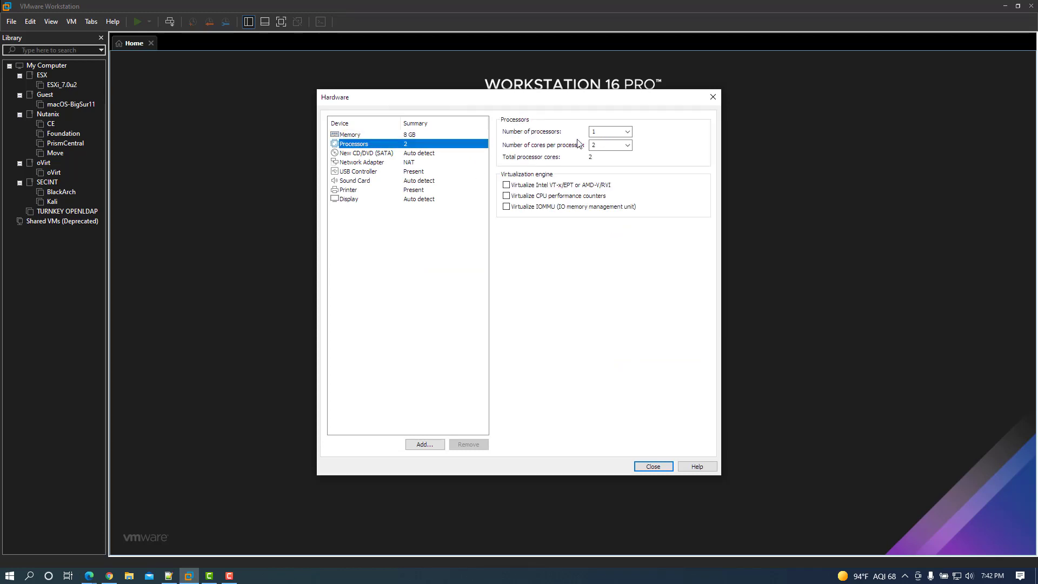
{"action": "left_click", "coordinate": [627, 132]}
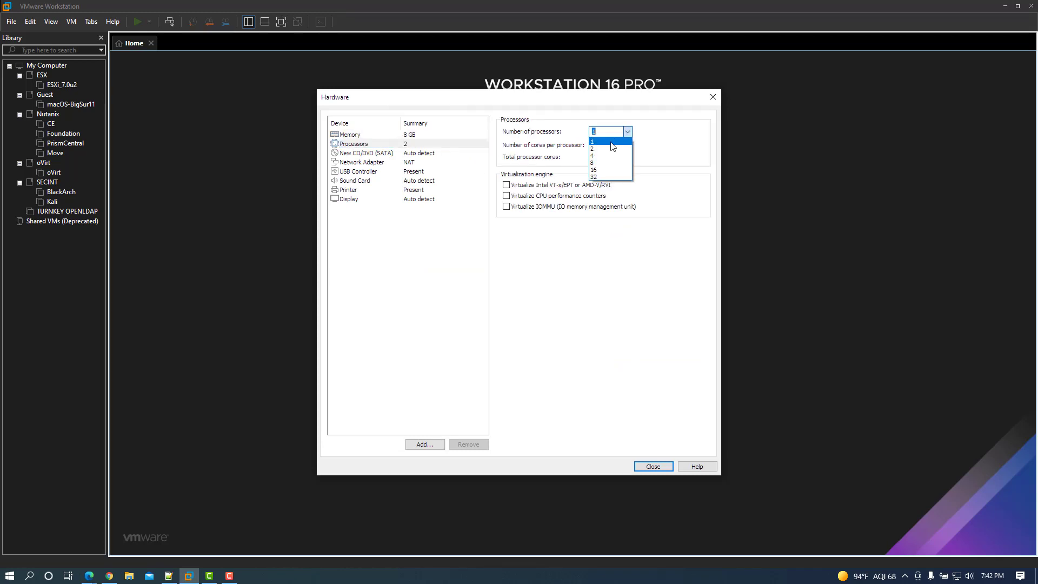
{"action": "left_click", "coordinate": [607, 156]}
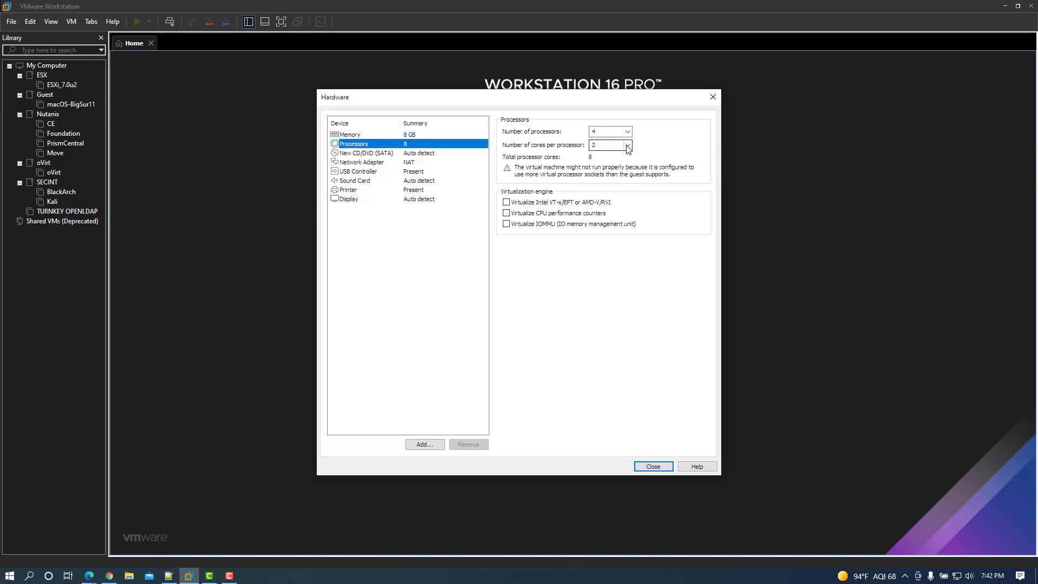
{"action": "left_click", "coordinate": [622, 147]}
{"action": "left_click", "coordinate": [609, 155]}
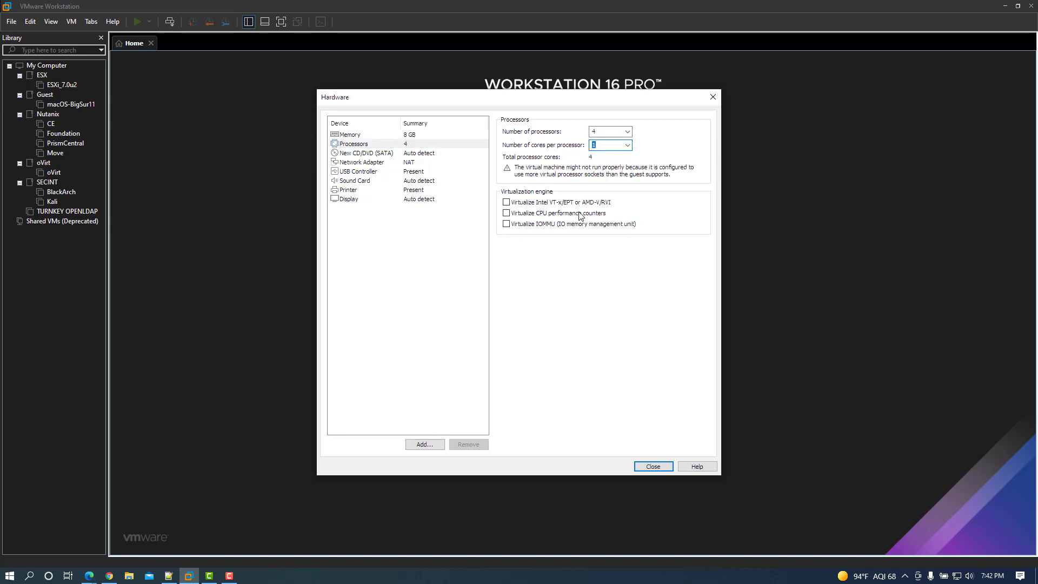
{"action": "left_click", "coordinate": [558, 202]}
Attach the Windows 11 Insider Preview ISO image to the virtual CD/DVD drive
{"action": "left_click", "coordinate": [387, 155]}
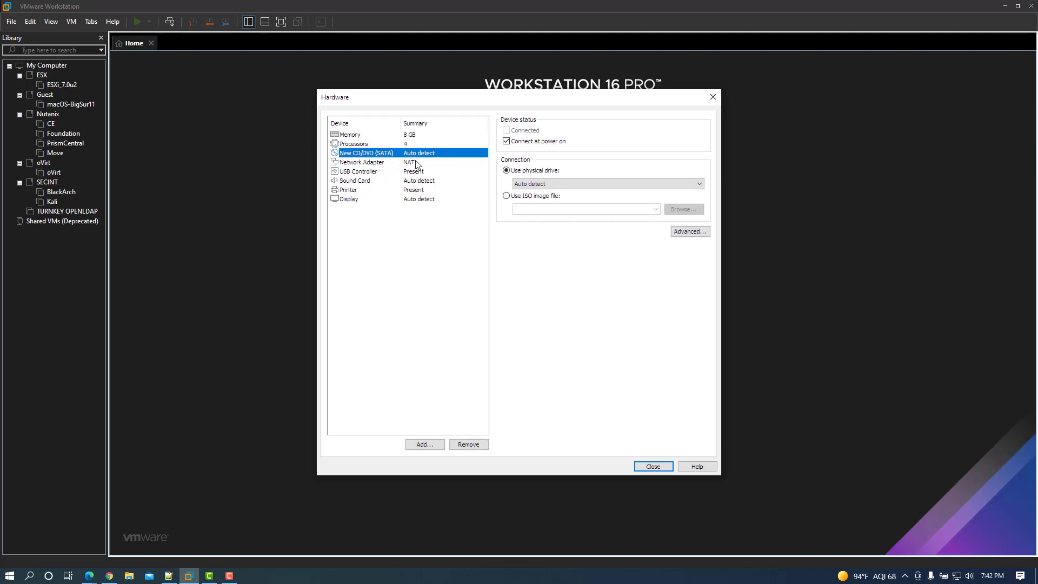
{"action": "left_click", "coordinate": [514, 197]}
{"action": "left_click", "coordinate": [684, 209]}
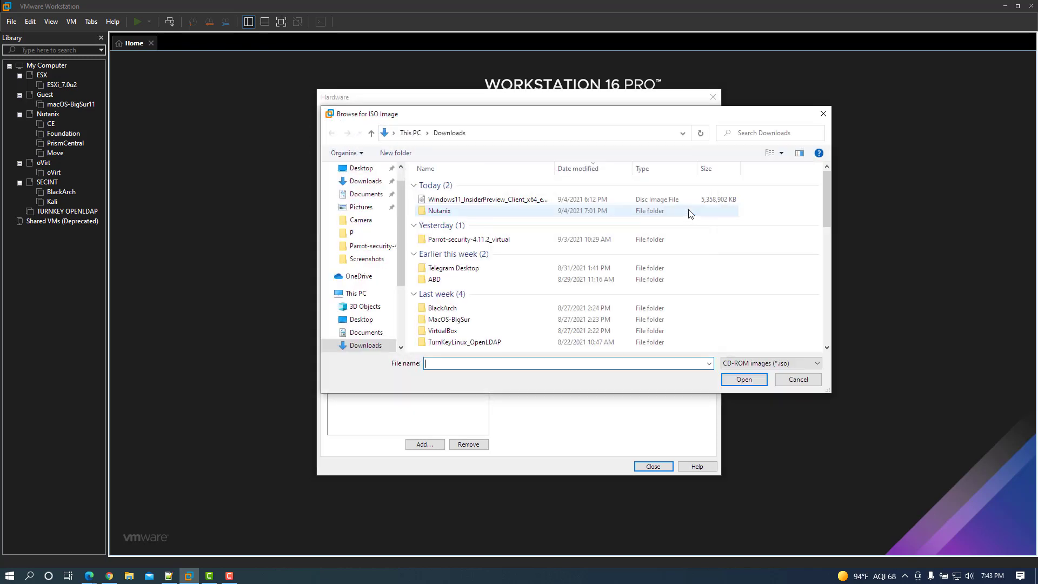
{"action": "double_click", "coordinate": [452, 200]}
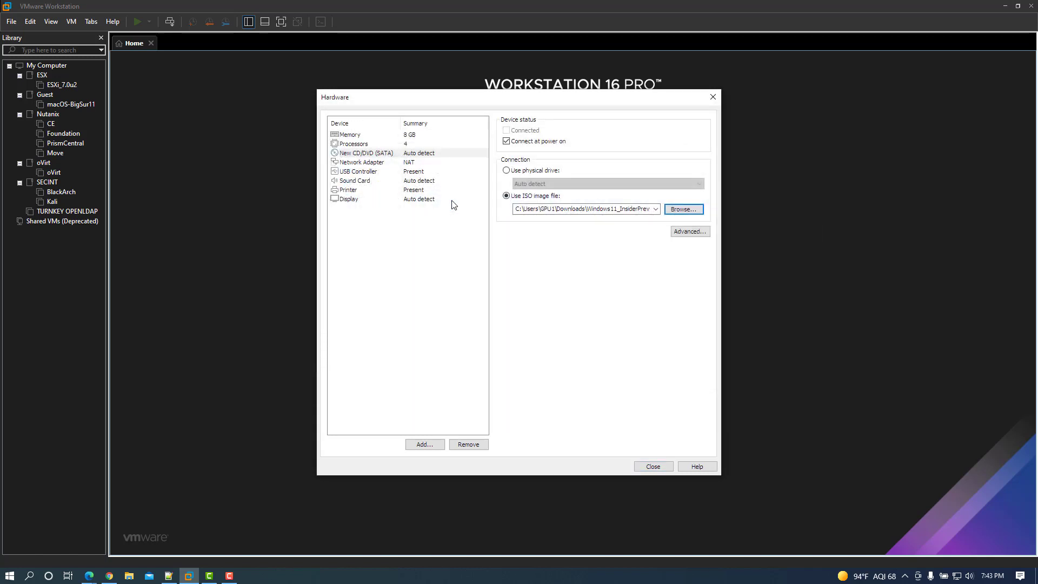
Skip adding a Trusted Platform Module, close hardware customization, and create the VM
{"action": "left_click", "coordinate": [430, 444]}
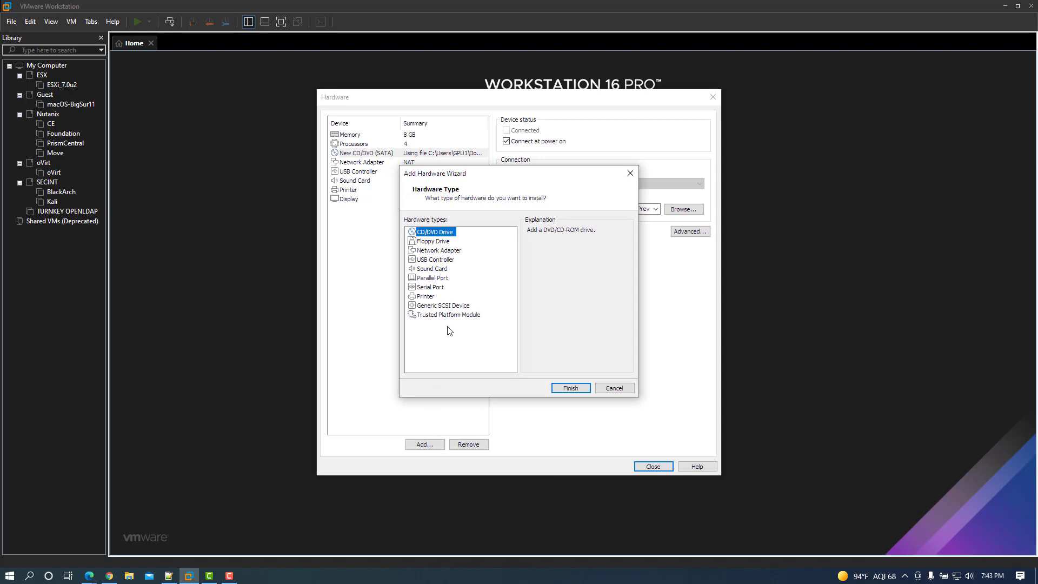
{"action": "left_click", "coordinate": [456, 316]}
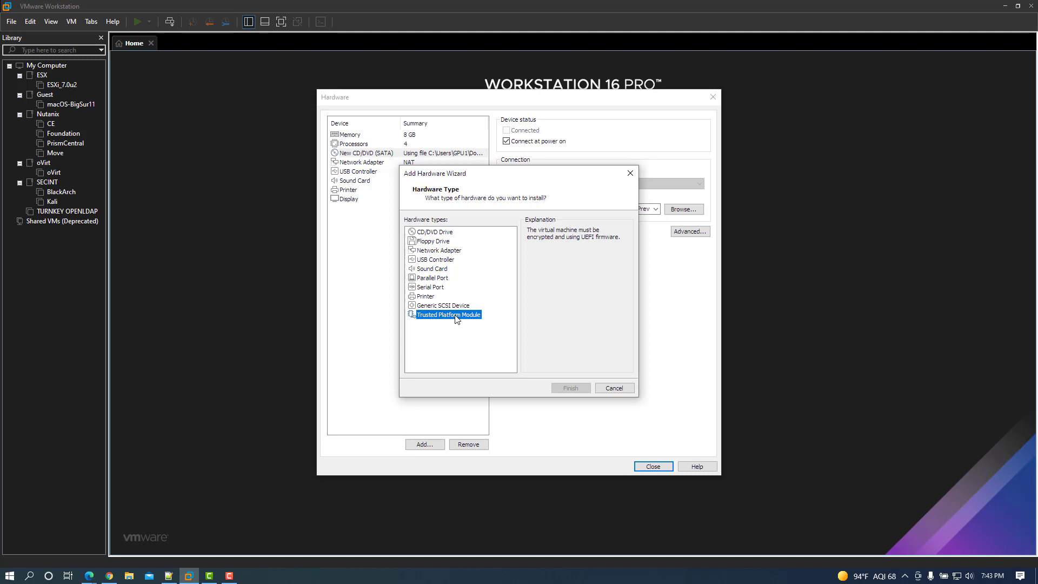
{"action": "left_click", "coordinate": [614, 388]}
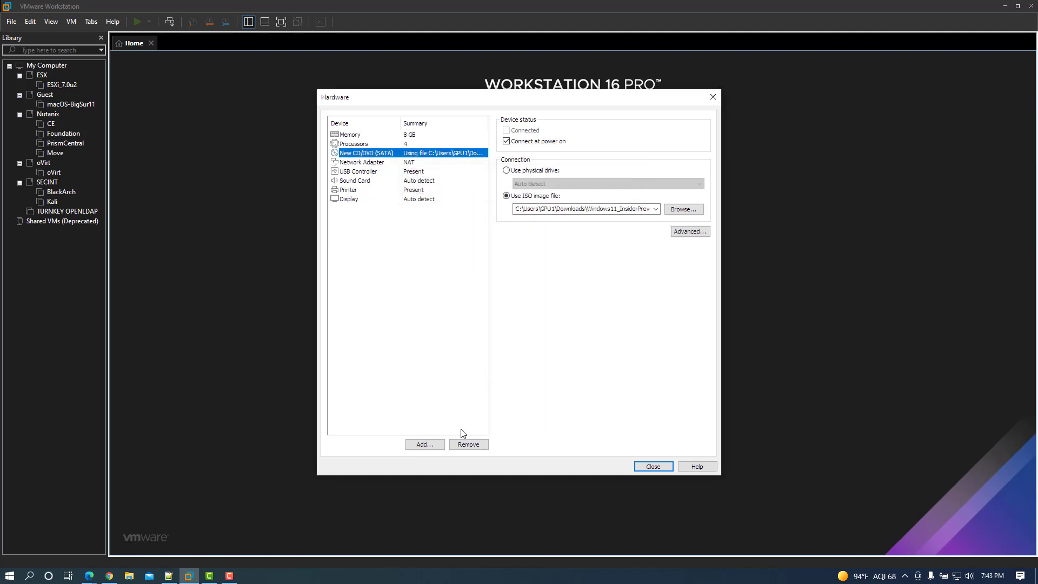
{"action": "left_click", "coordinate": [661, 468]}
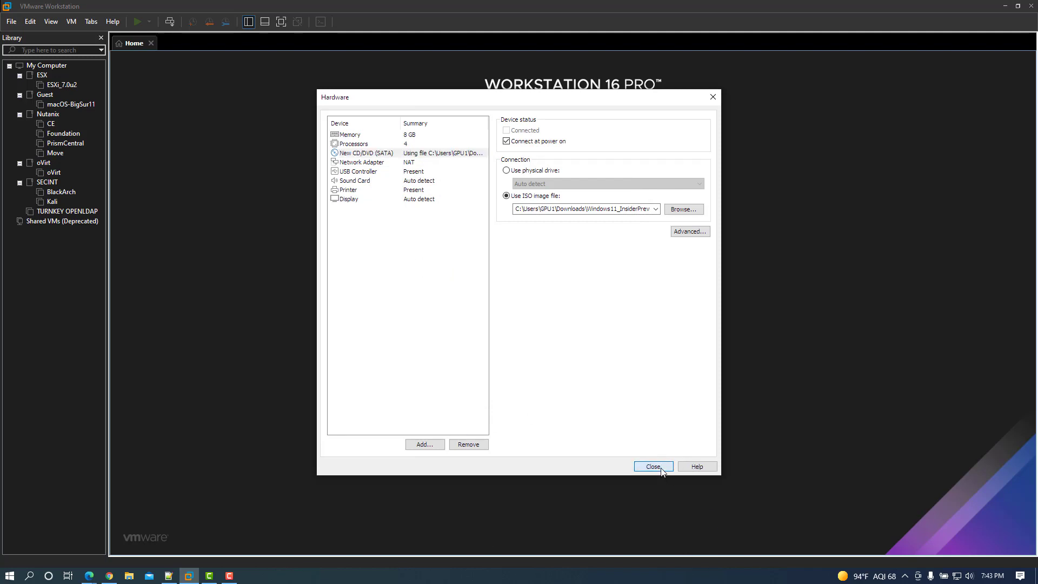
{"action": "left_click", "coordinate": [572, 393]}
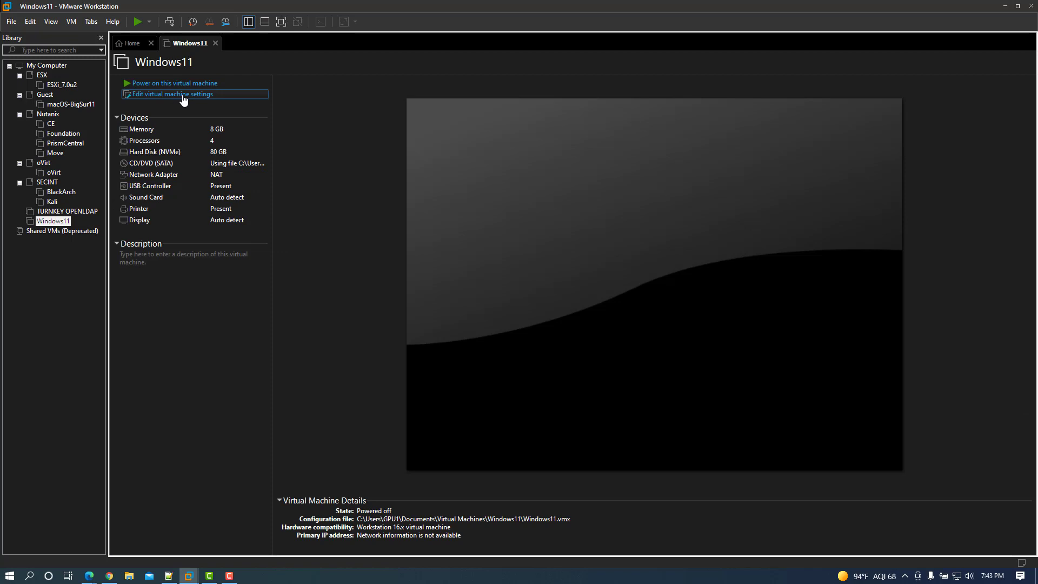
Encrypt the Windows11 VM under Options > Access Control with an entered and confirmed password
{"action": "left_click", "coordinate": [221, 99]}
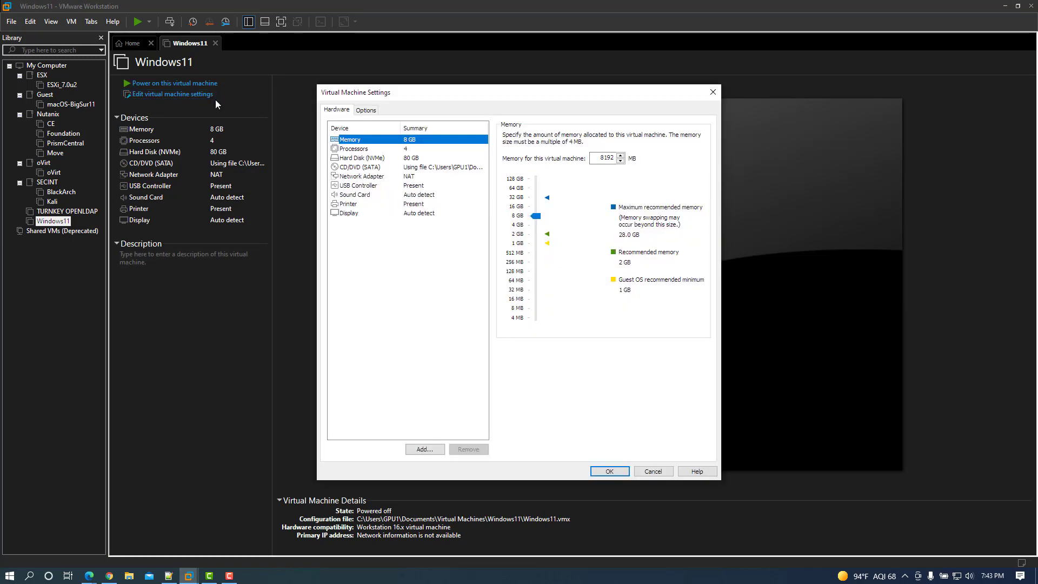
{"action": "left_click", "coordinate": [366, 112]}
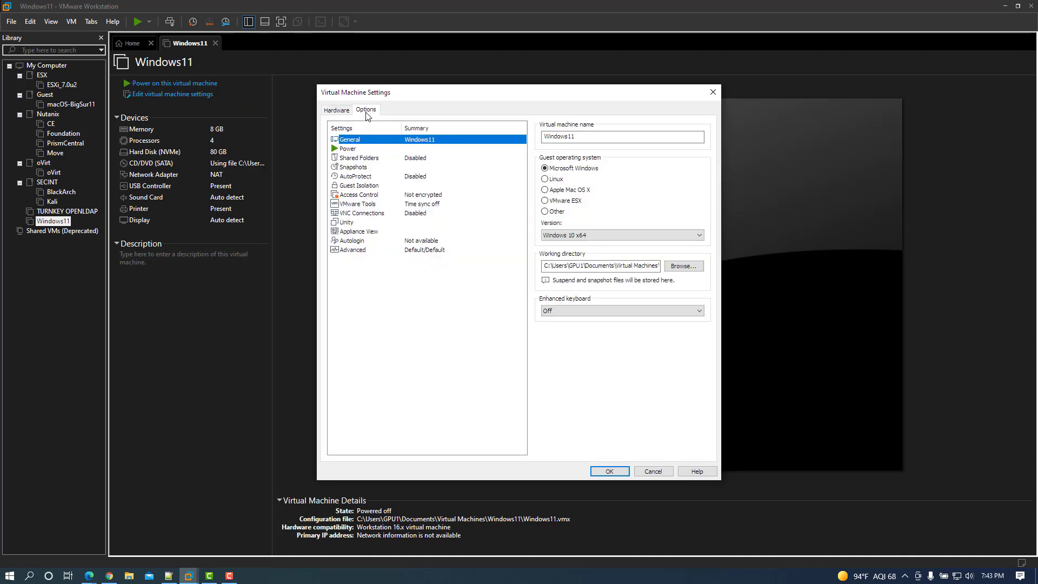
{"action": "left_click", "coordinate": [367, 195]}
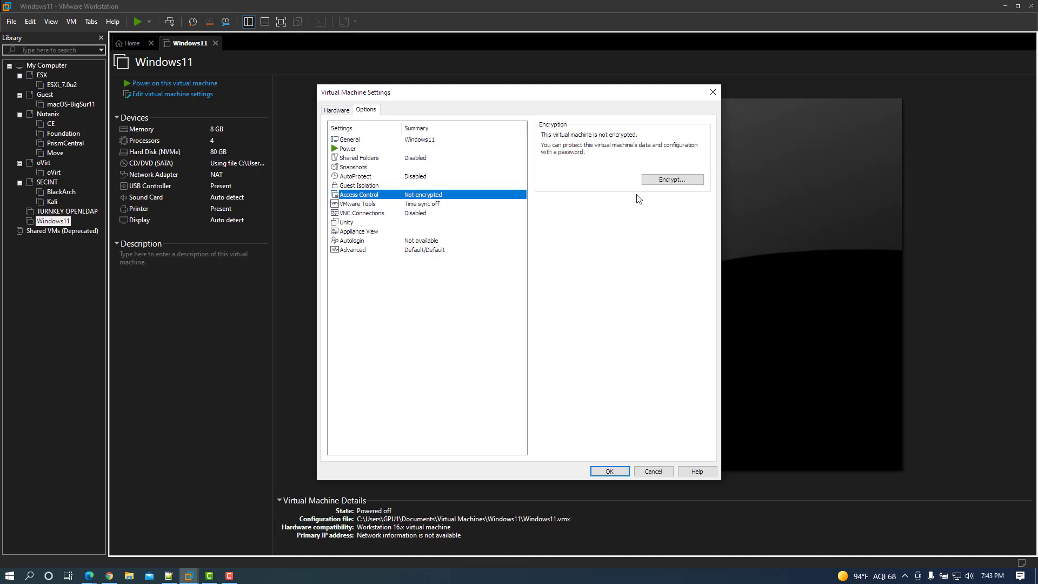
{"action": "left_click", "coordinate": [673, 181]}
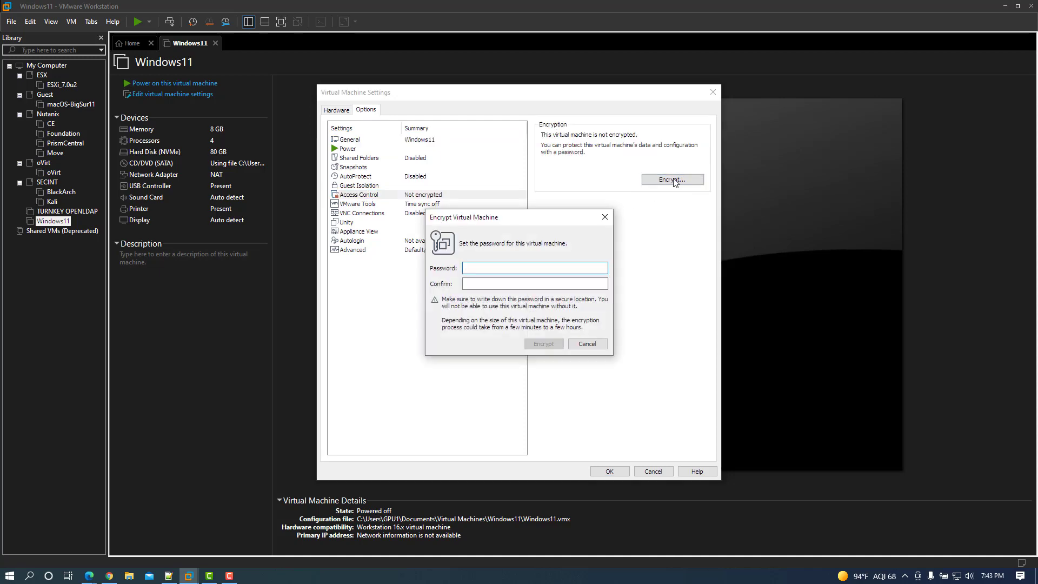
{"action": "type", "text": "••••••••••"}
{"action": "key", "text": "Tab"}
{"action": "type", "text": "••••••••••"}
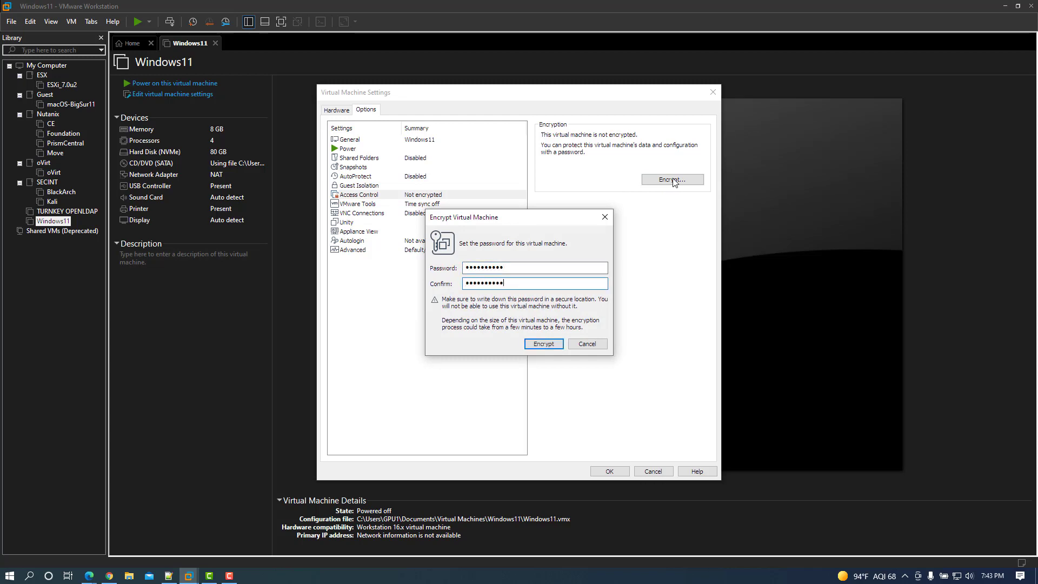
{"action": "left_click", "coordinate": [542, 344]}
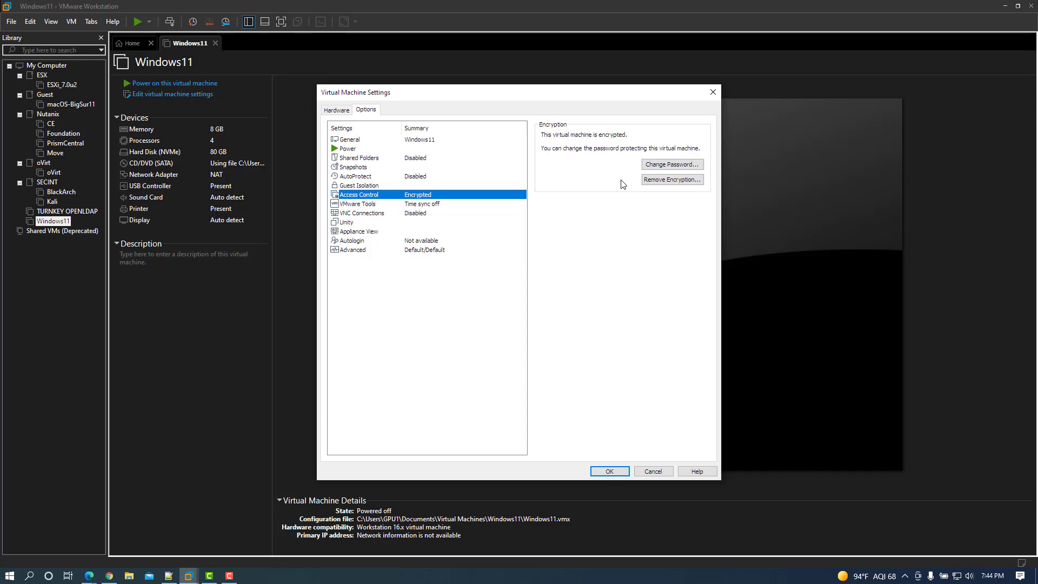
Add a Trusted Platform Module to the Windows11 VM's hardware
{"action": "left_click", "coordinate": [335, 111]}
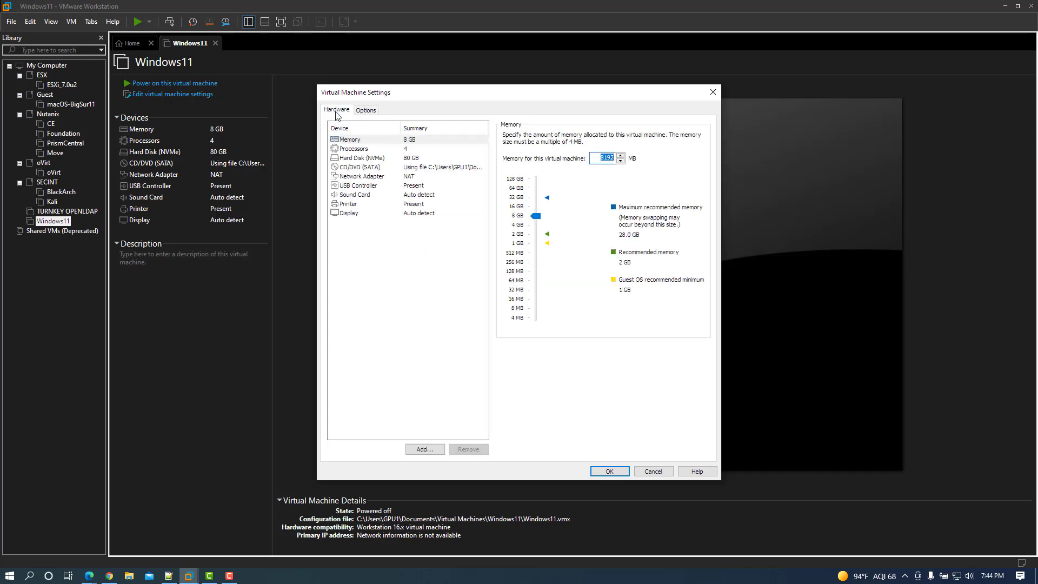
{"action": "left_click", "coordinate": [424, 451]}
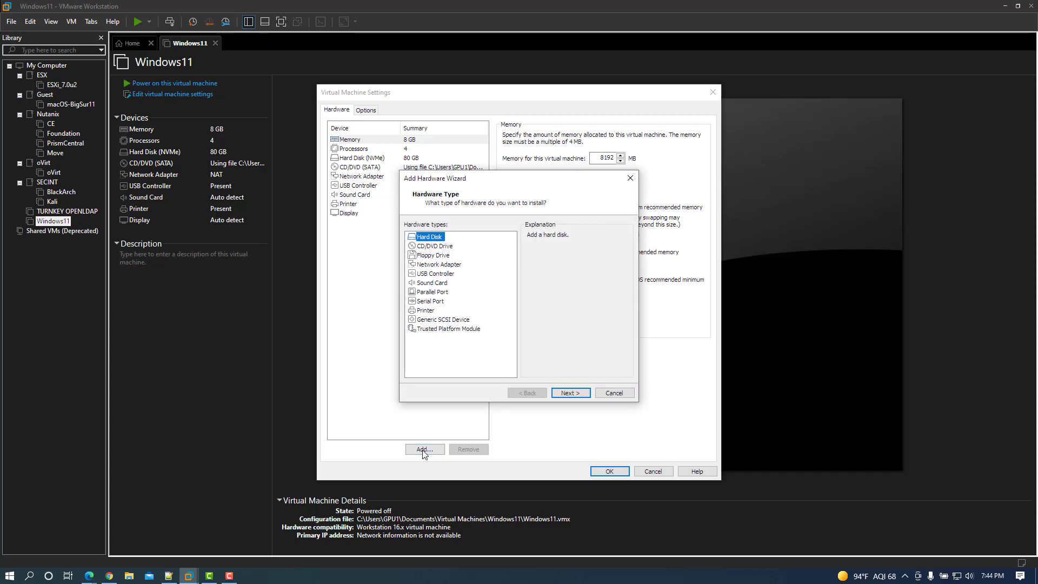
{"action": "left_click", "coordinate": [463, 330]}
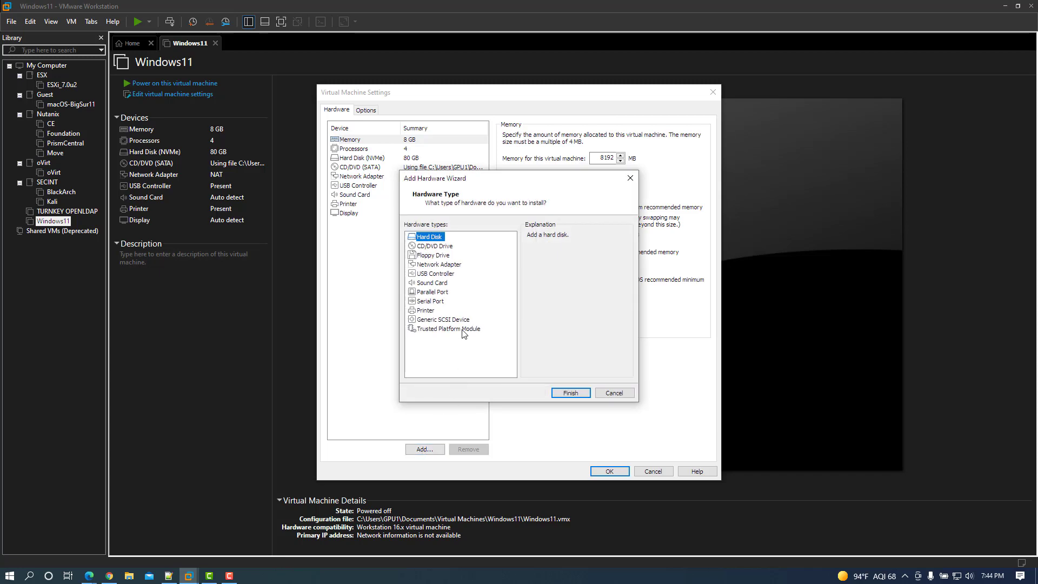
{"action": "left_click", "coordinate": [567, 392]}
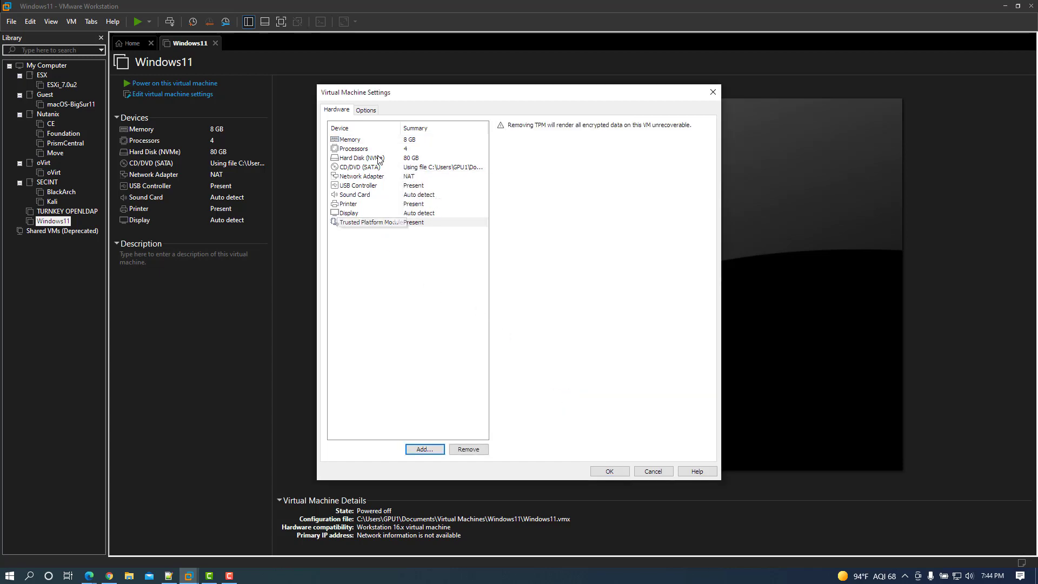
Enable Secure Boot in the VM's Advanced options and save the settings with OK
{"action": "left_click", "coordinate": [366, 110]}
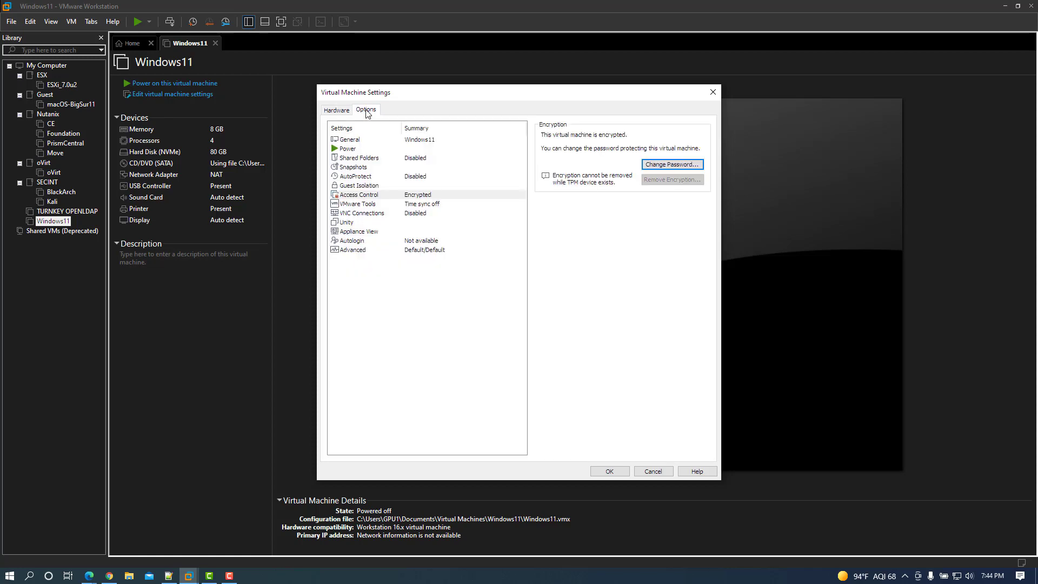
{"action": "left_click", "coordinate": [362, 251]}
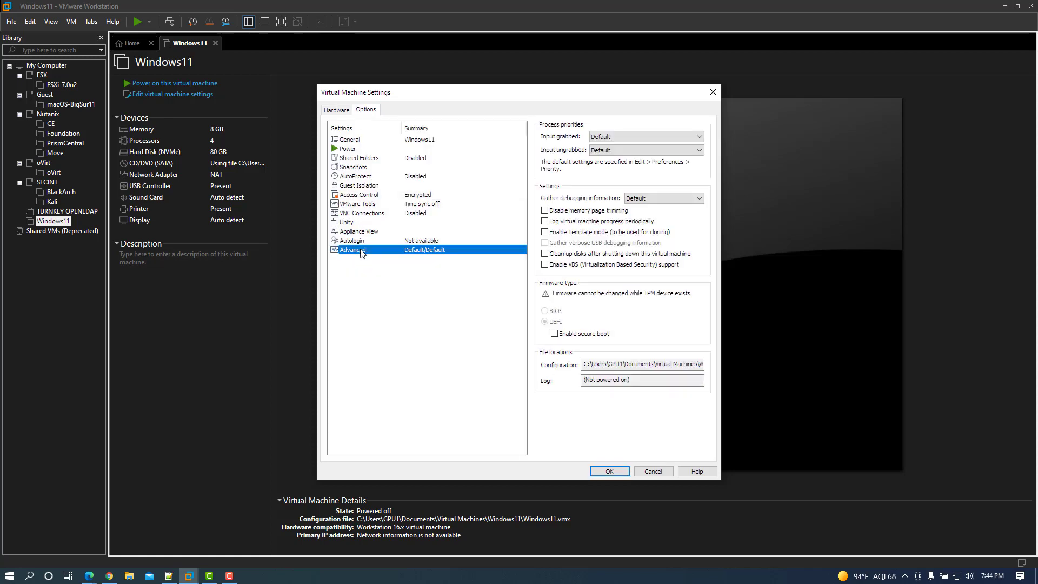
{"action": "left_click", "coordinate": [555, 335]}
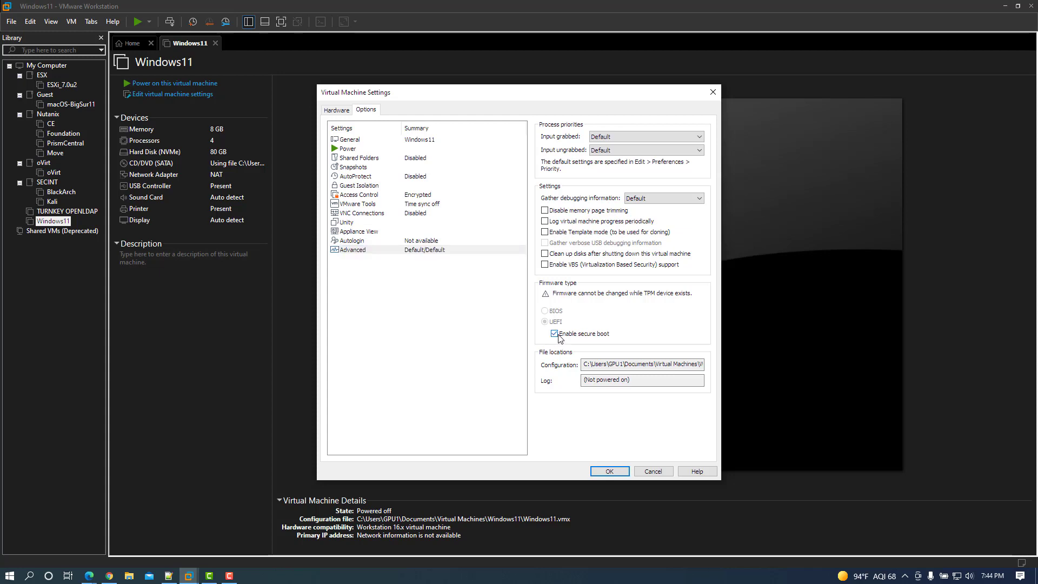
{"action": "left_click", "coordinate": [336, 111]}
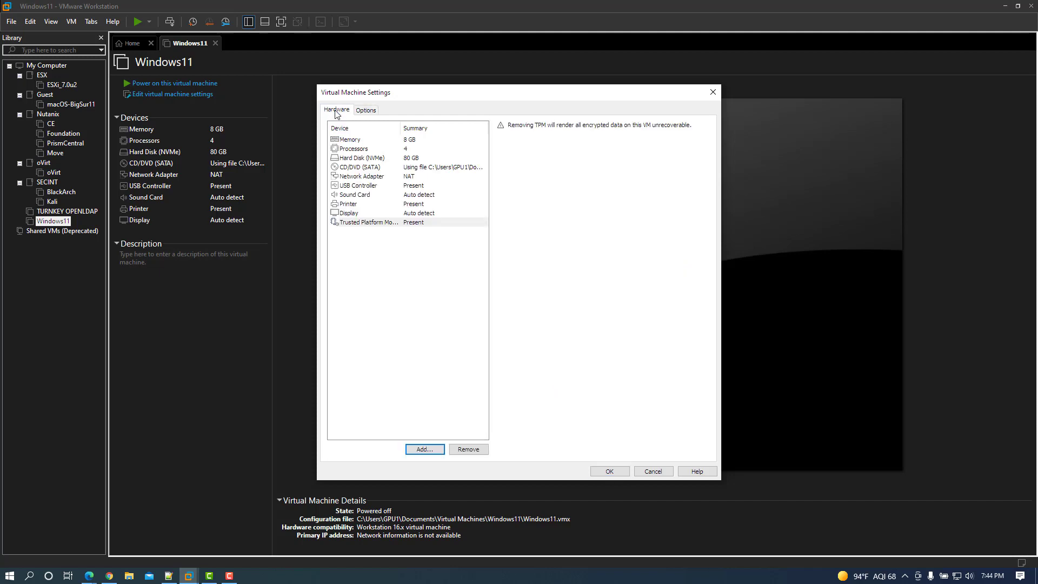
{"action": "left_click", "coordinate": [363, 109]}
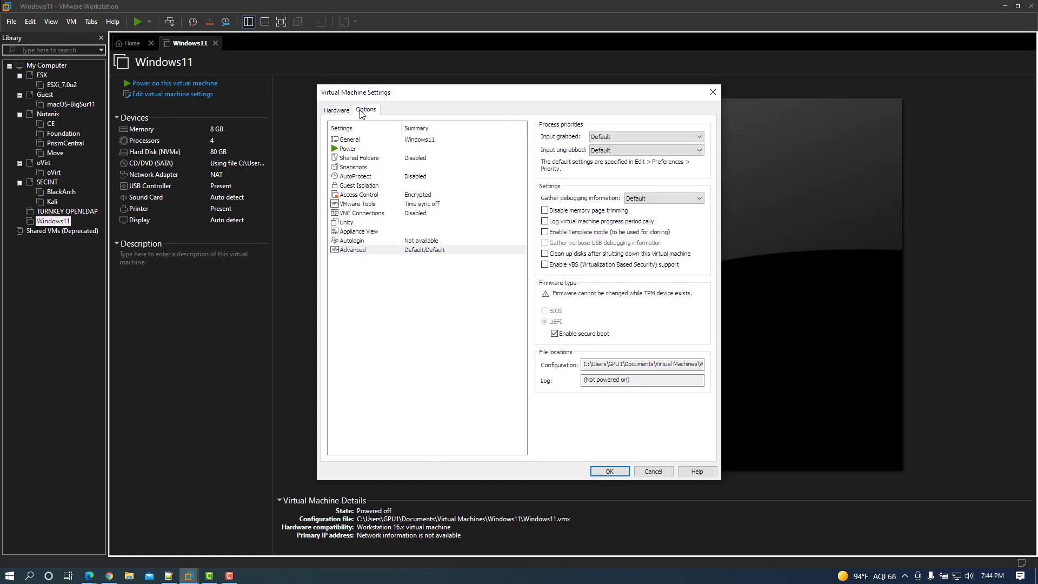
{"action": "left_click", "coordinate": [605, 472]}
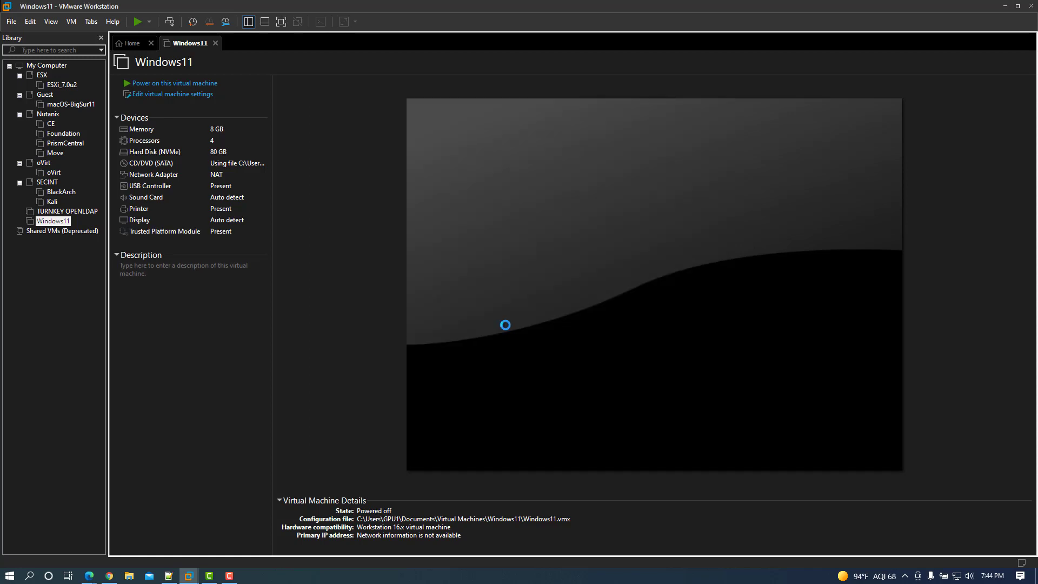
Power on the Windows11 VM and press Enter at the prompt to boot from the ISO
{"action": "left_click", "coordinate": [167, 84]}
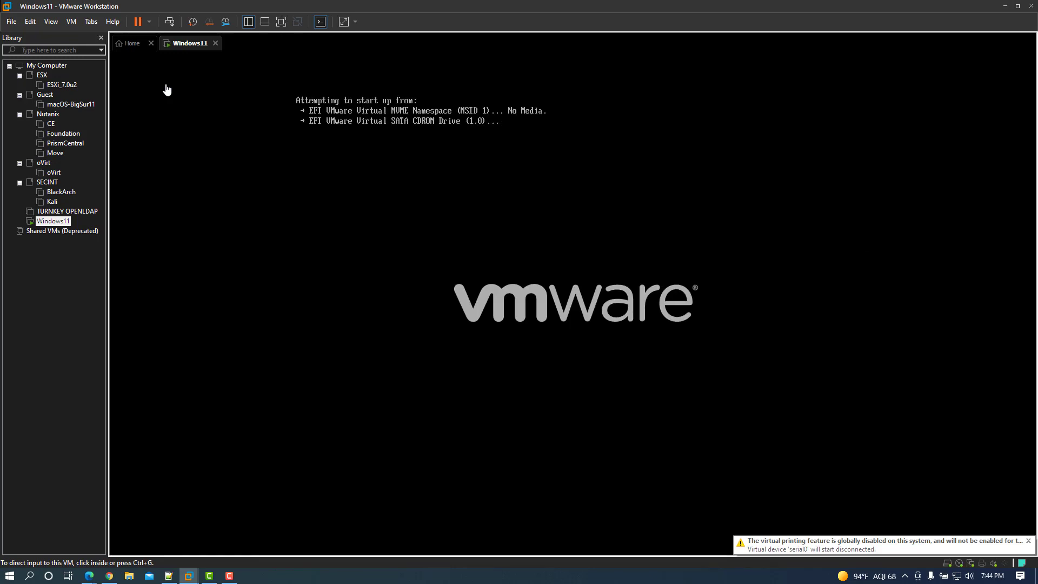
{"action": "left_click", "coordinate": [683, 203]}
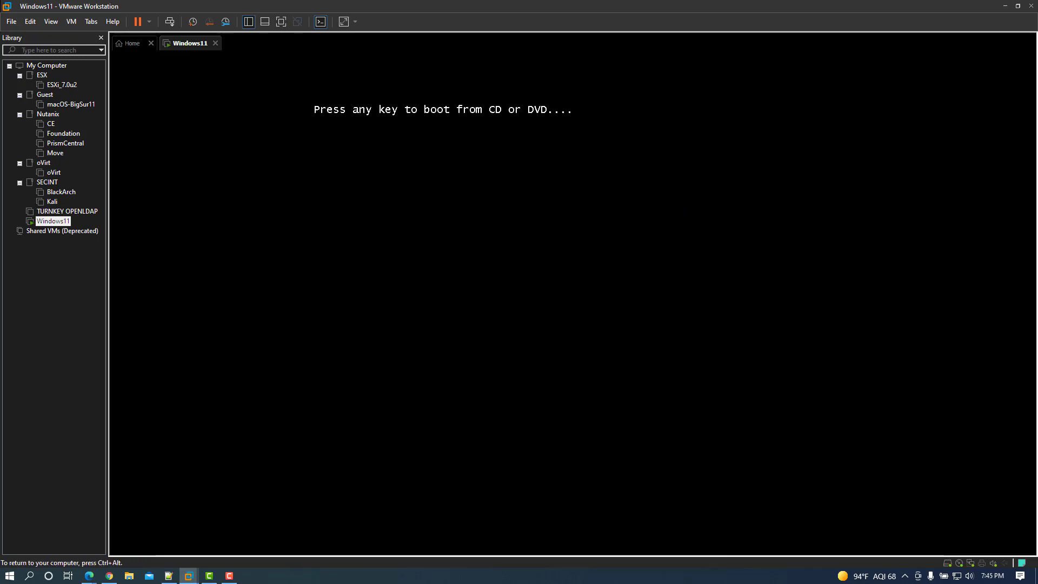
{"action": "key", "text": "Return"}
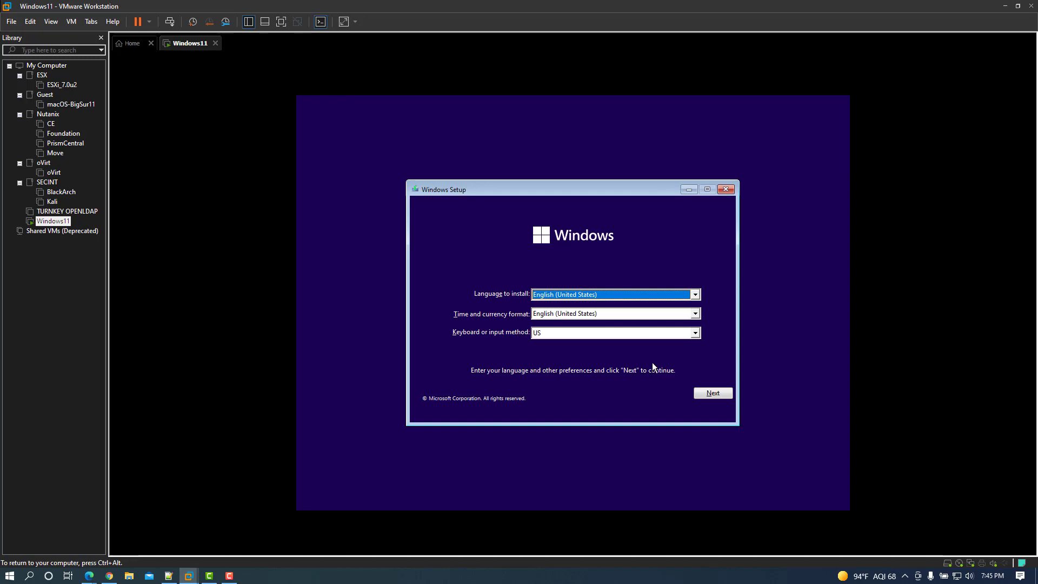
Start Windows Setup with default language, no product key, and the Windows 11 Pro edition
{"action": "left_click", "coordinate": [711, 398]}
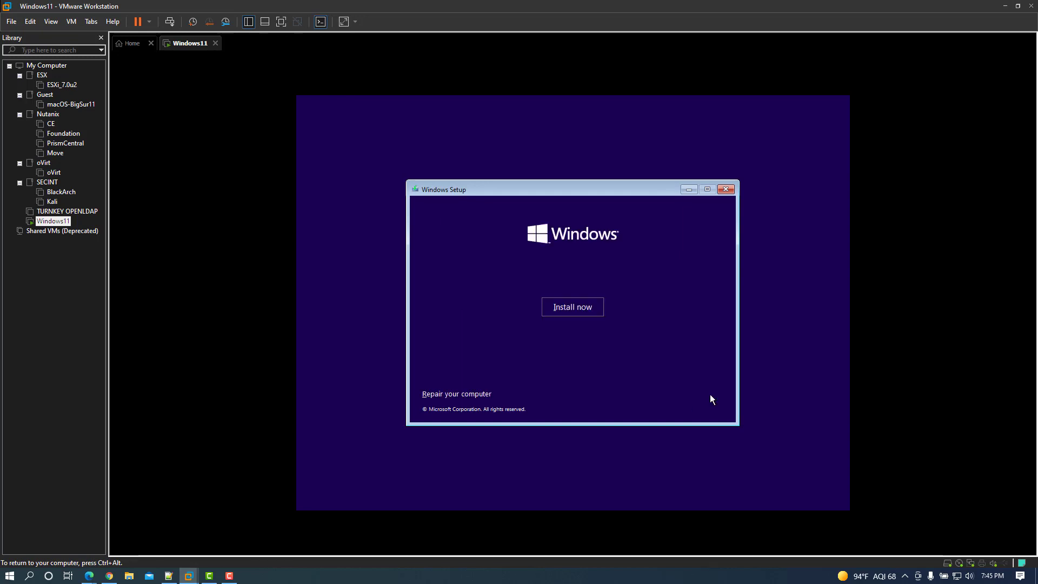
{"action": "left_click", "coordinate": [547, 304]}
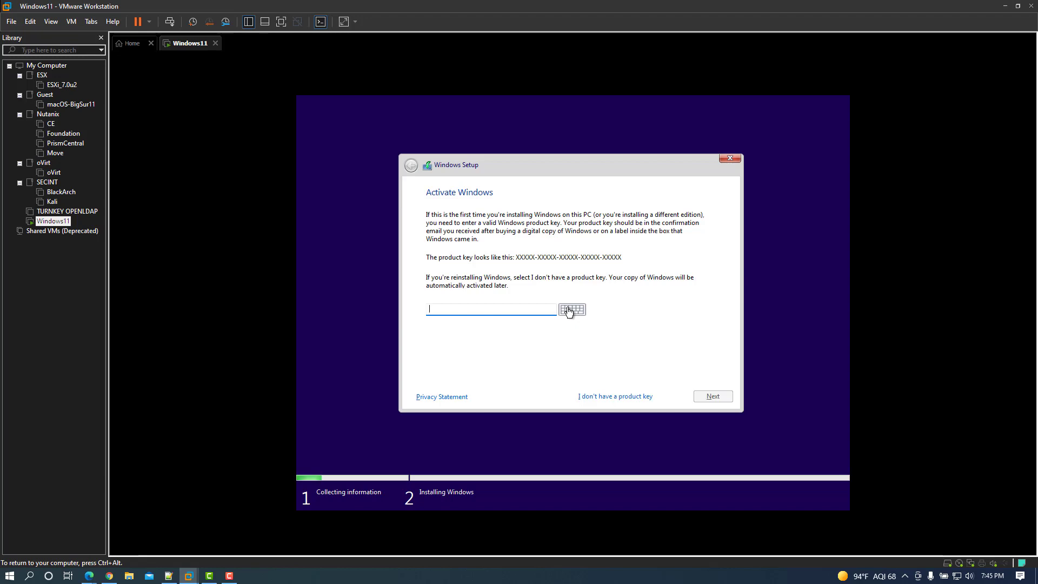
{"action": "left_click", "coordinate": [613, 396]}
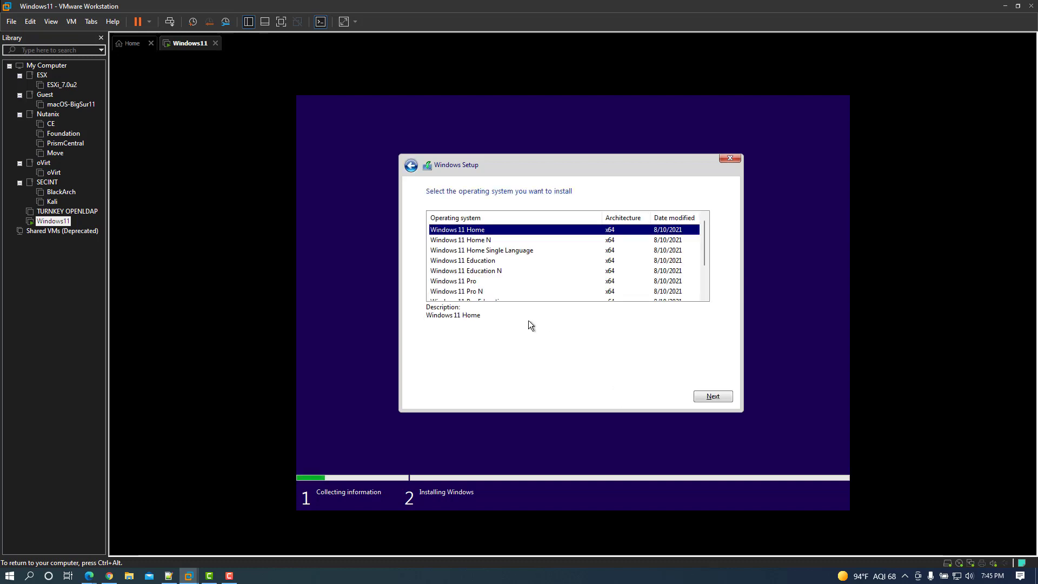
{"action": "left_click", "coordinate": [445, 284]}
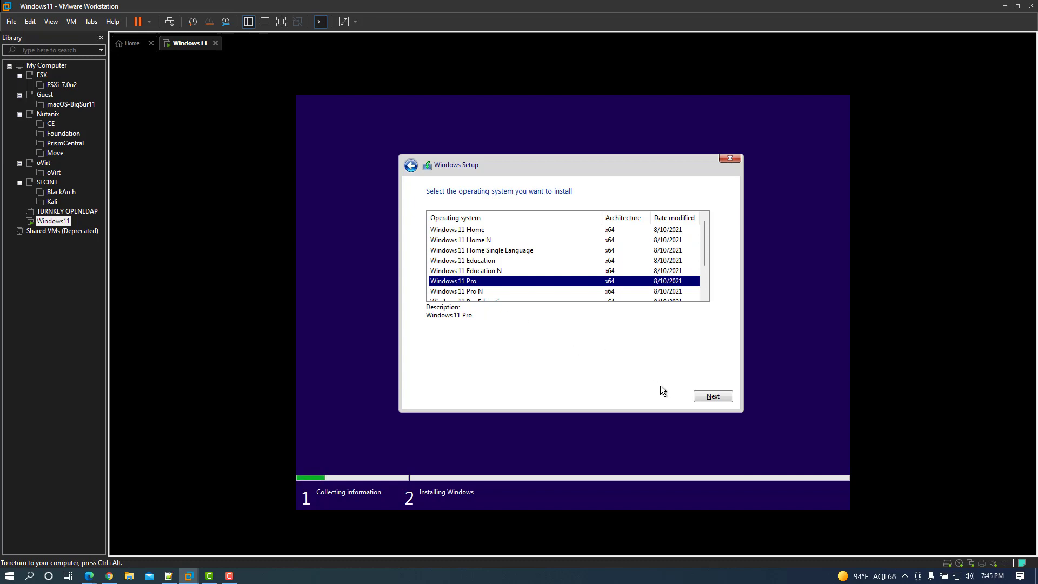
{"action": "left_click", "coordinate": [713, 398]}
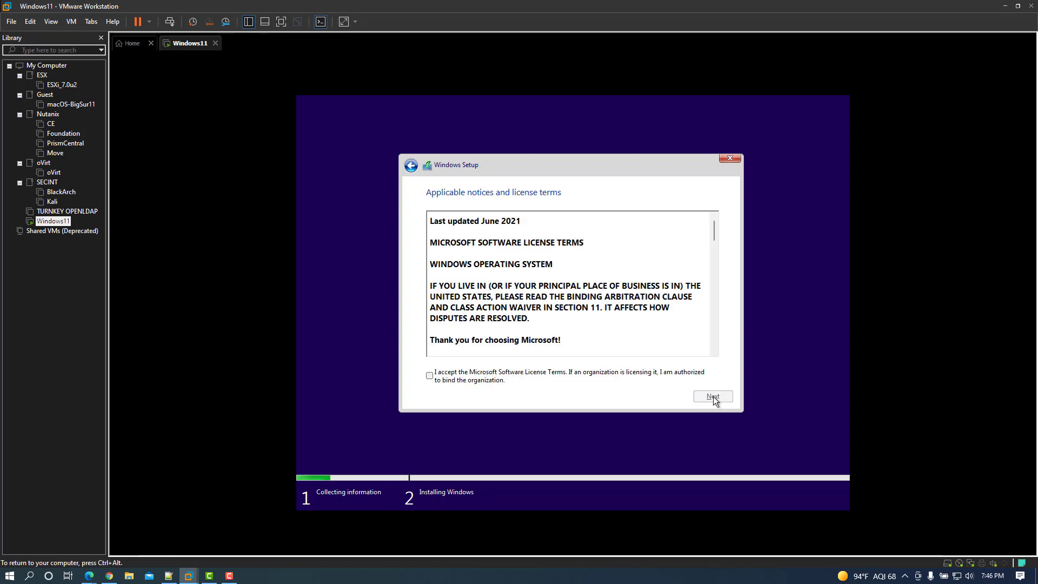
Accept the license terms and run a Custom install onto the 80 GB unallocated Drive 0
{"action": "left_click", "coordinate": [493, 374]}
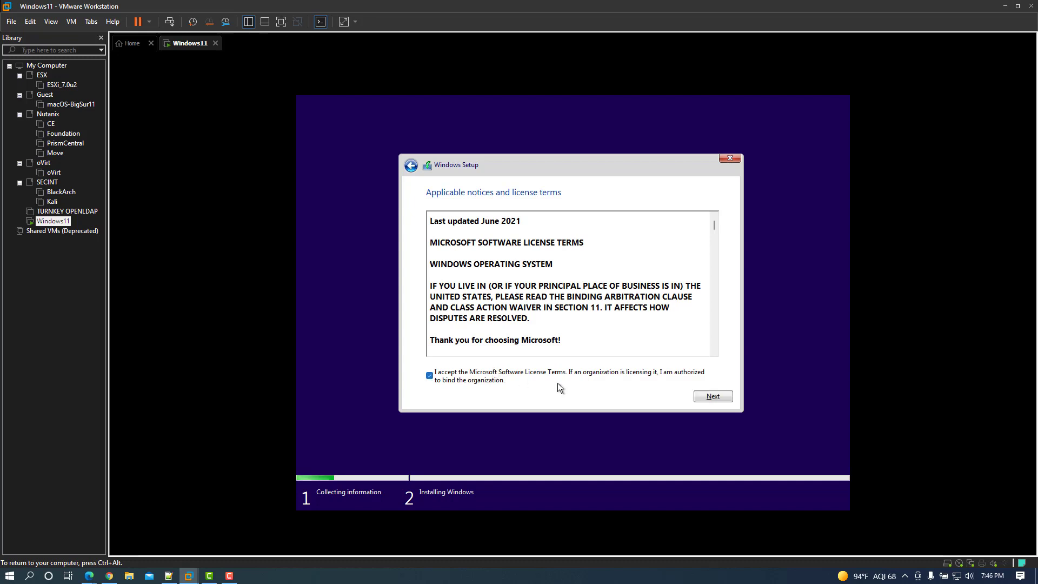
{"action": "left_click", "coordinate": [700, 397]}
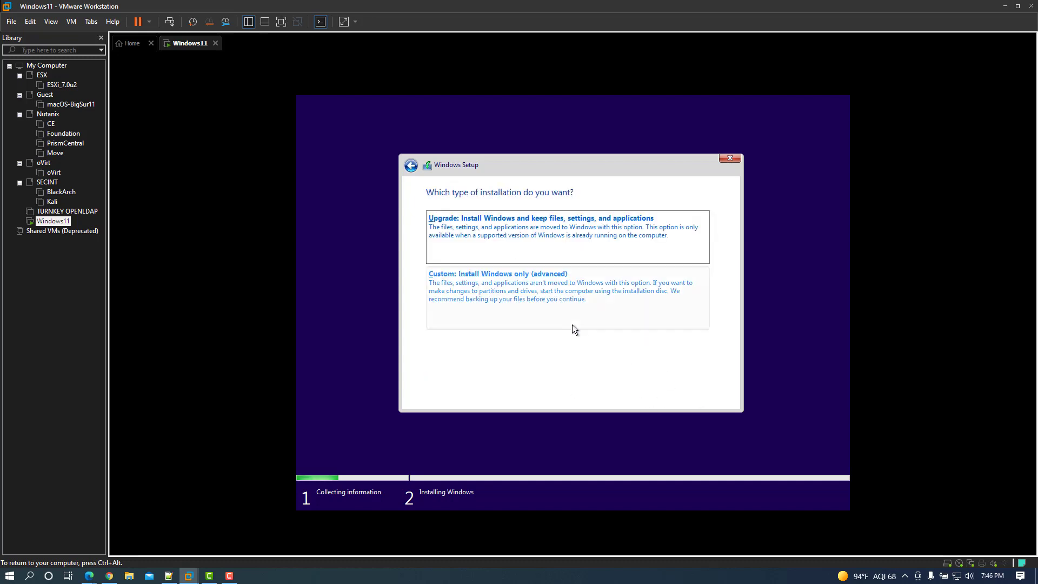
{"action": "left_click", "coordinate": [543, 304]}
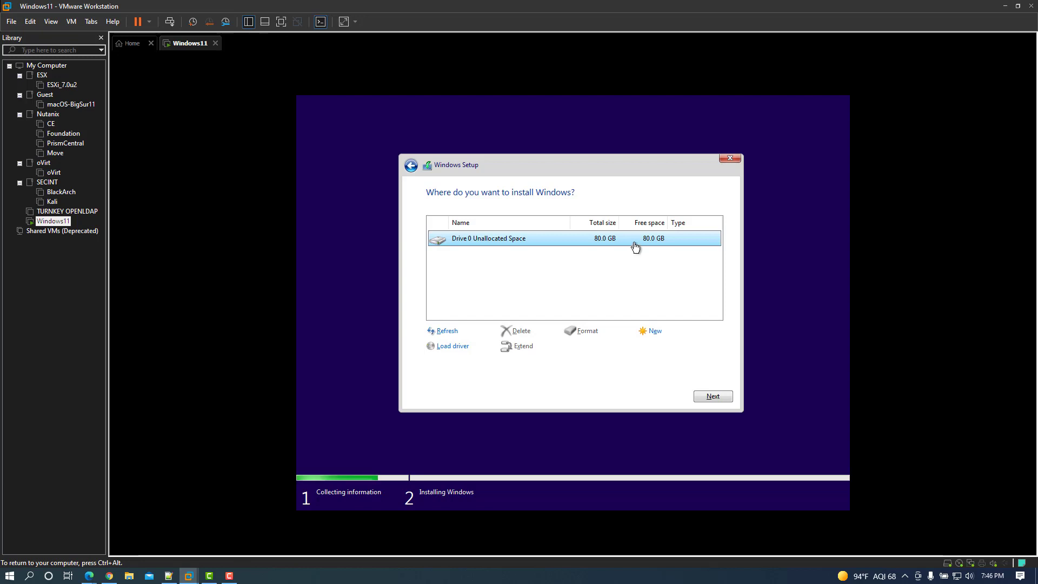
{"action": "left_click", "coordinate": [714, 395]}
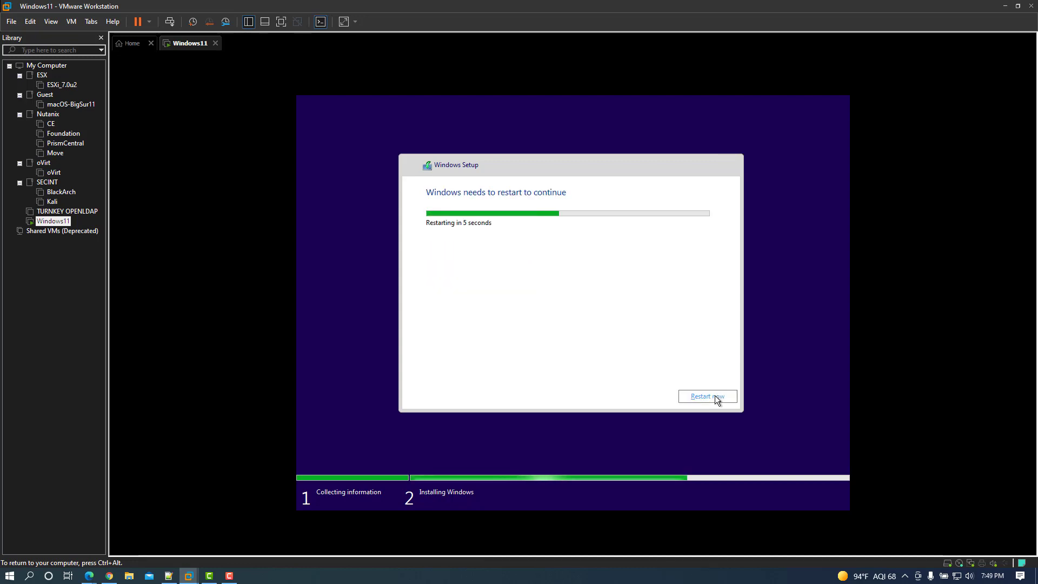
Restart the VM, keep United States as the region, skip a second keyboard layout, and name the PC wx
{"action": "left_click", "coordinate": [716, 399]}
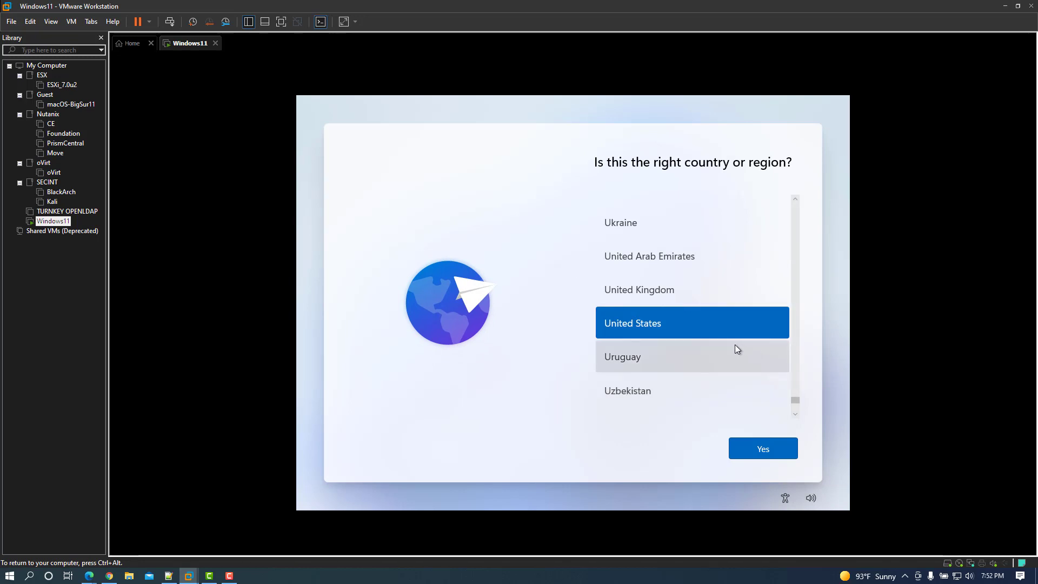
{"action": "left_click", "coordinate": [779, 455]}
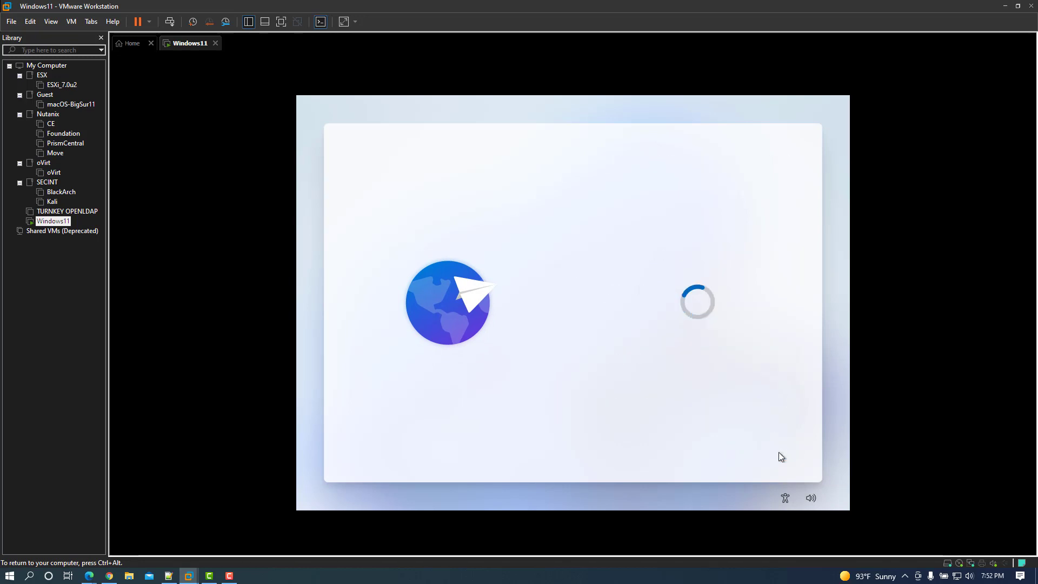
{"action": "left_click", "coordinate": [779, 452]}
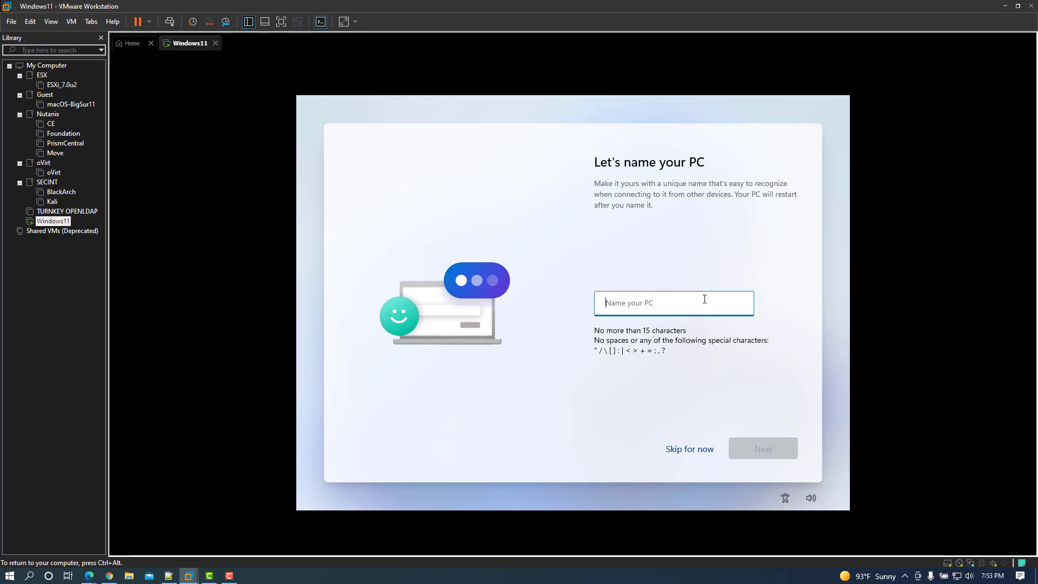
{"action": "type", "text": "wx"}
{"action": "left_click", "coordinate": [763, 452]}
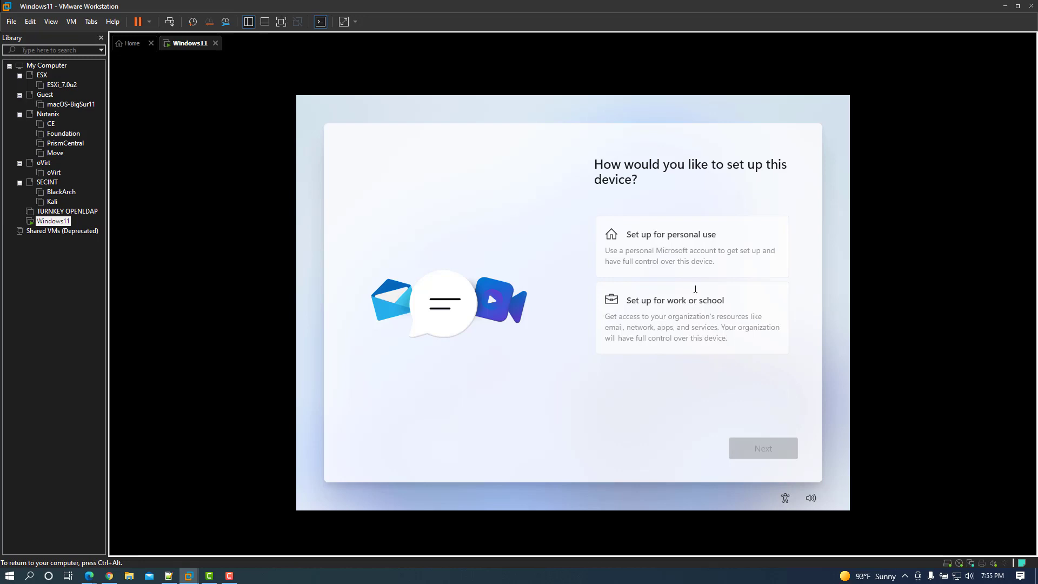
Choose personal-use setup and pick an offline account, skipping the Microsoft account sign-in
{"action": "left_click", "coordinate": [710, 248]}
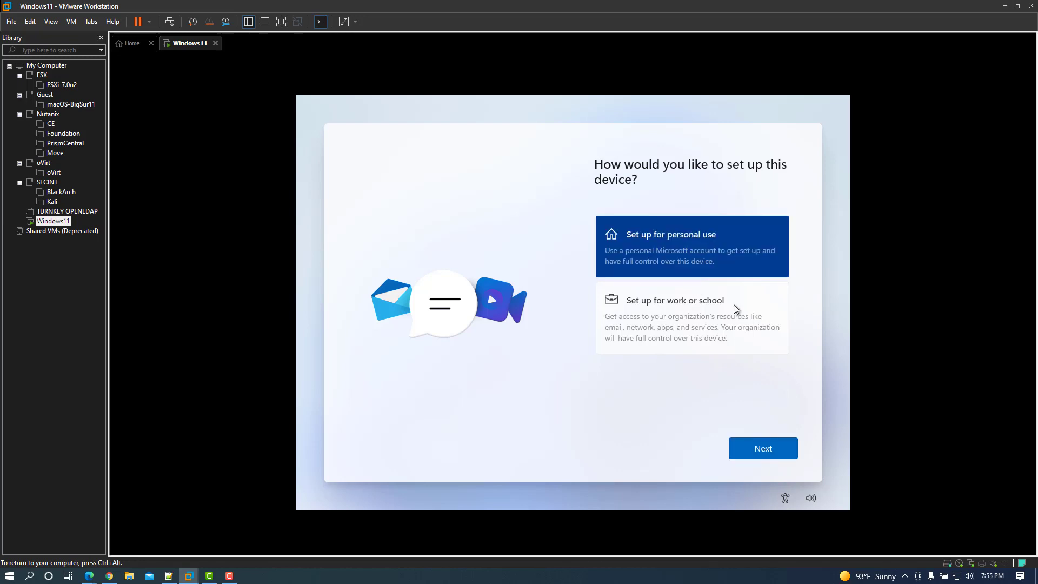
{"action": "left_click", "coordinate": [773, 449]}
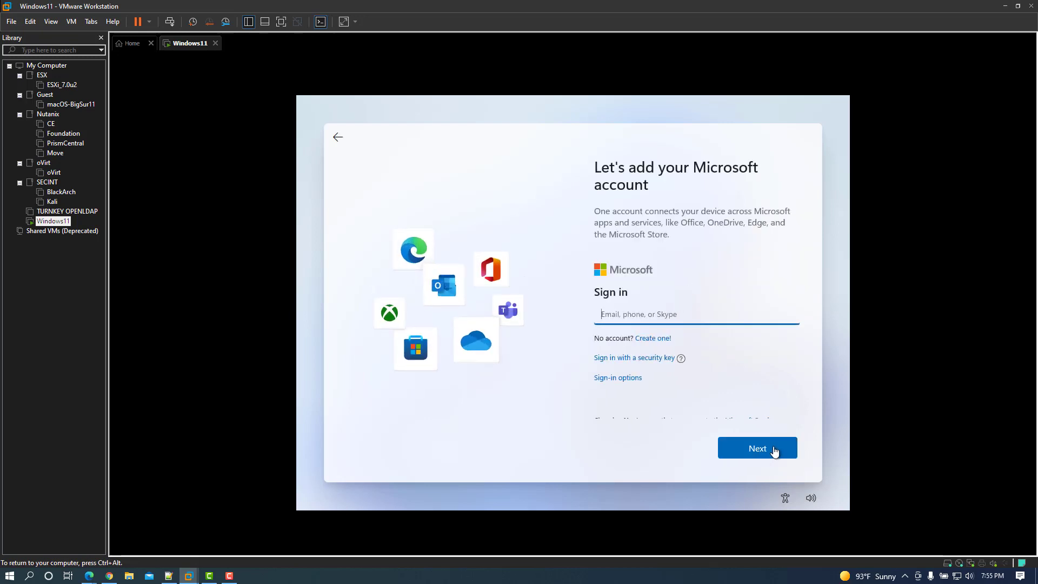
{"action": "left_click", "coordinate": [623, 379]}
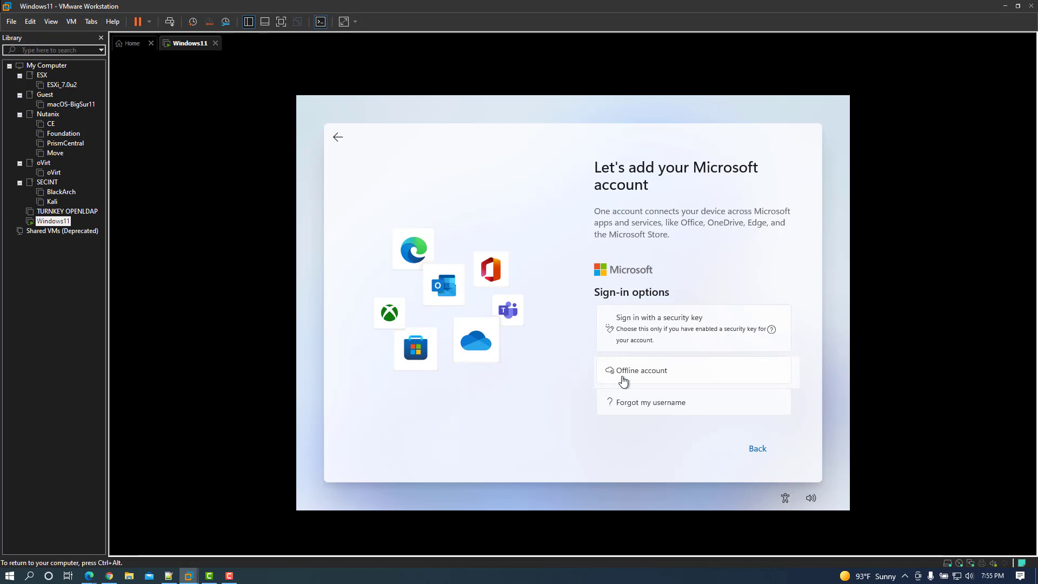
{"action": "left_click", "coordinate": [658, 368]}
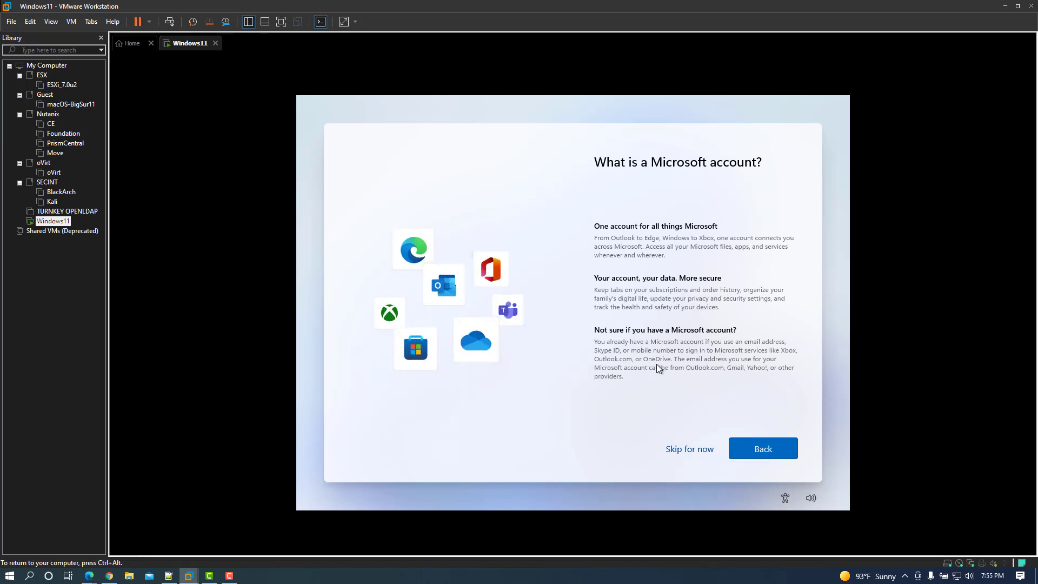
{"action": "left_click", "coordinate": [684, 451]}
Create the local account named Windows11 and enter its password
{"action": "left_click", "coordinate": [690, 244]}
{"action": "type", "text": "Windows11"}
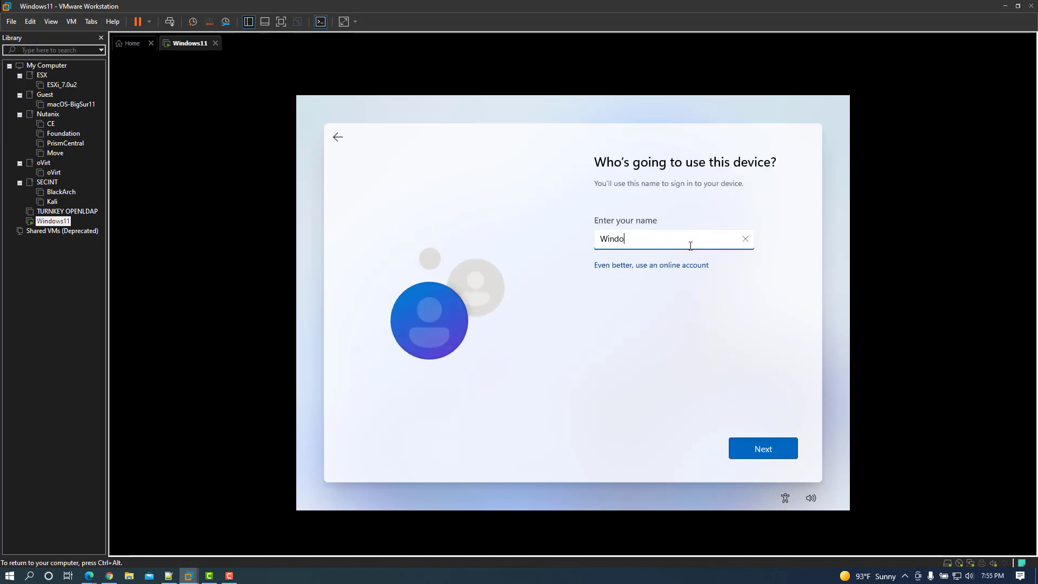
{"action": "left_click", "coordinate": [760, 445]}
{"action": "type", "text": "•••••••"}
{"action": "left_click", "coordinate": [761, 446]}
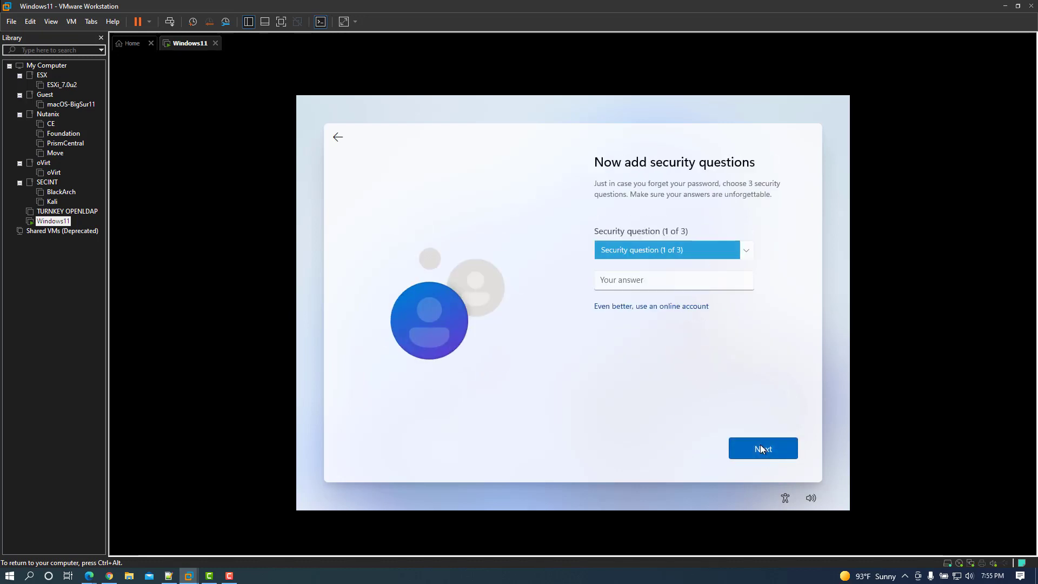
Answer the first pet's name question with 'Rex' and the birth city question with 'City'
{"action": "left_click", "coordinate": [744, 251]}
{"action": "left_click", "coordinate": [727, 263]}
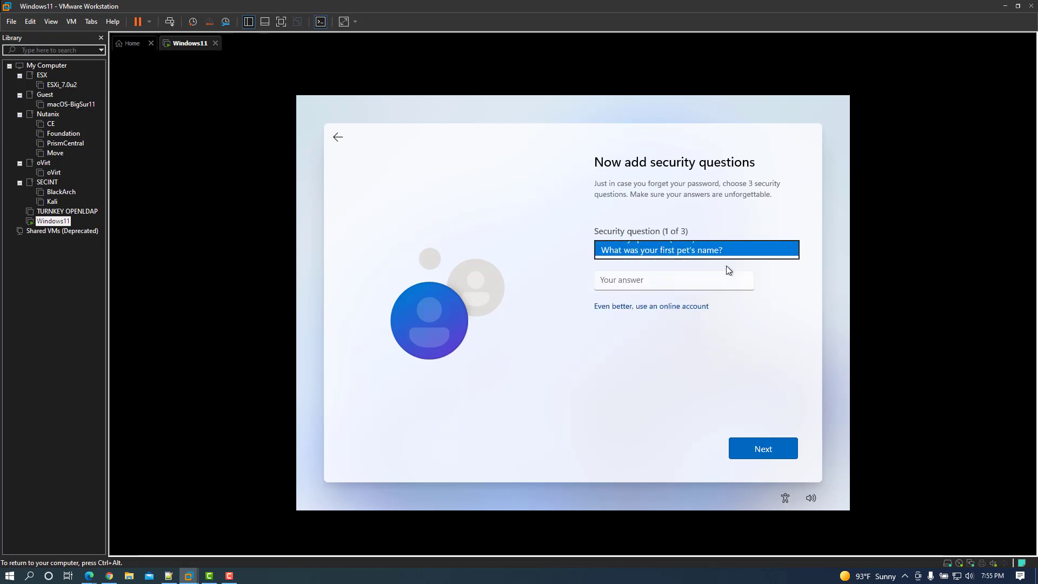
{"action": "left_click", "coordinate": [707, 280]}
{"action": "type", "text": "Rex"}
{"action": "left_click", "coordinate": [765, 451]}
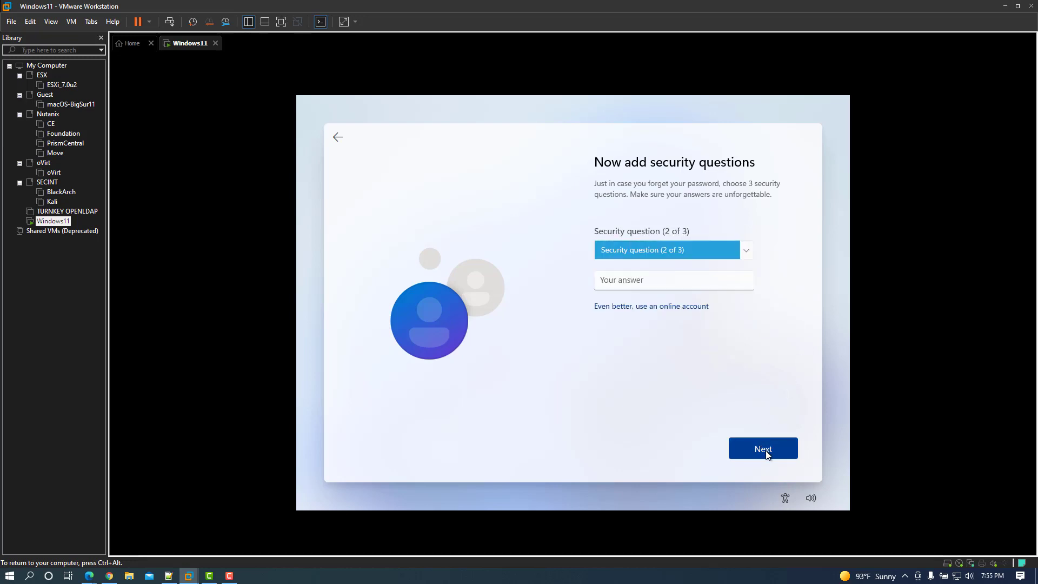
{"action": "left_click", "coordinate": [704, 255]}
{"action": "left_click", "coordinate": [641, 262]}
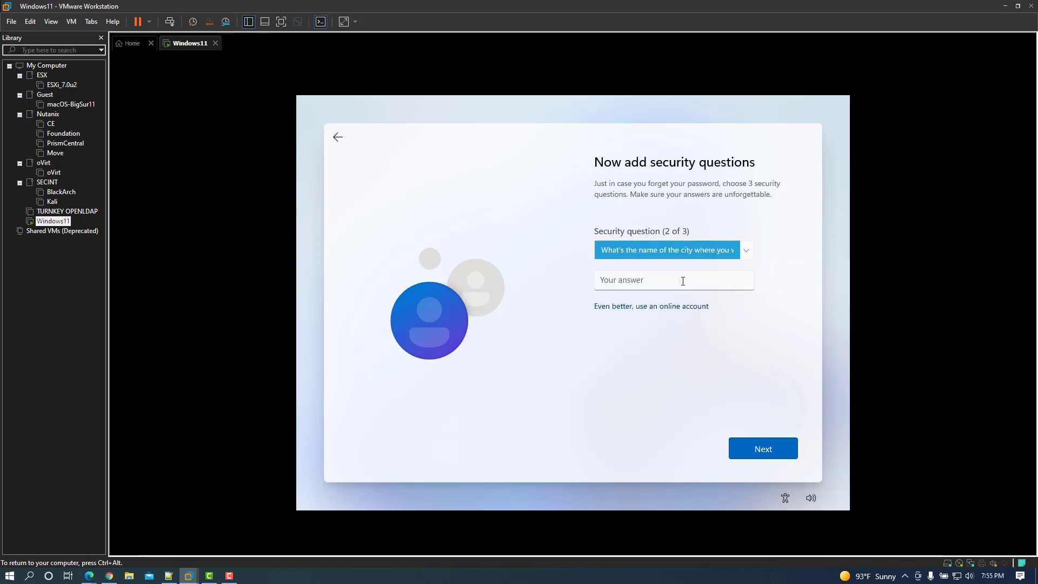
{"action": "left_click", "coordinate": [683, 281]}
{"action": "type", "text": "City"}
{"action": "left_click", "coordinate": [762, 448]}
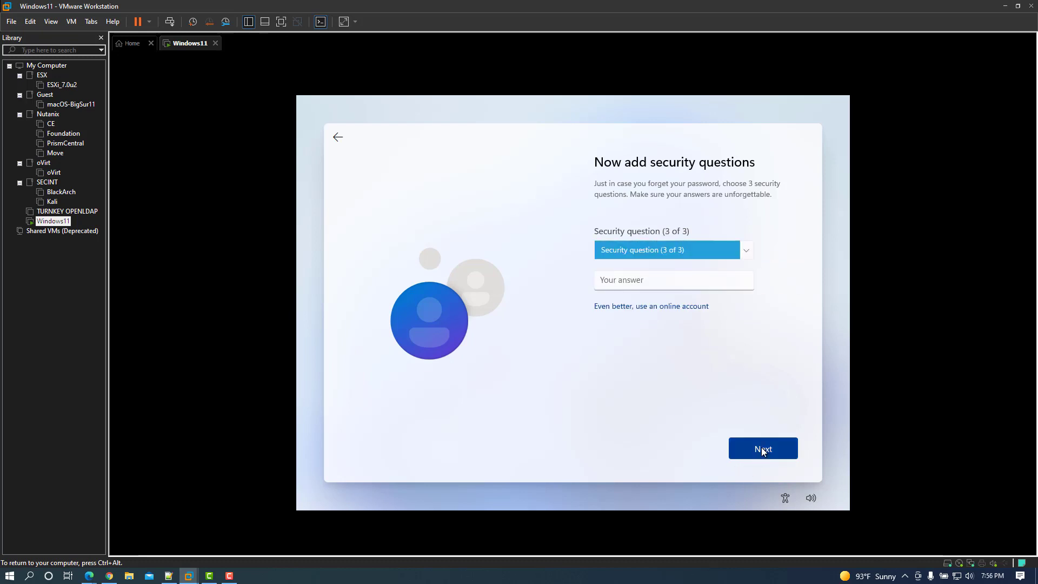
Answer the childhood nickname question with 'Nickname' and submit the security questions
{"action": "left_click", "coordinate": [671, 250]}
{"action": "left_click", "coordinate": [656, 262]}
{"action": "left_click", "coordinate": [653, 281]}
{"action": "type", "text": "N"}
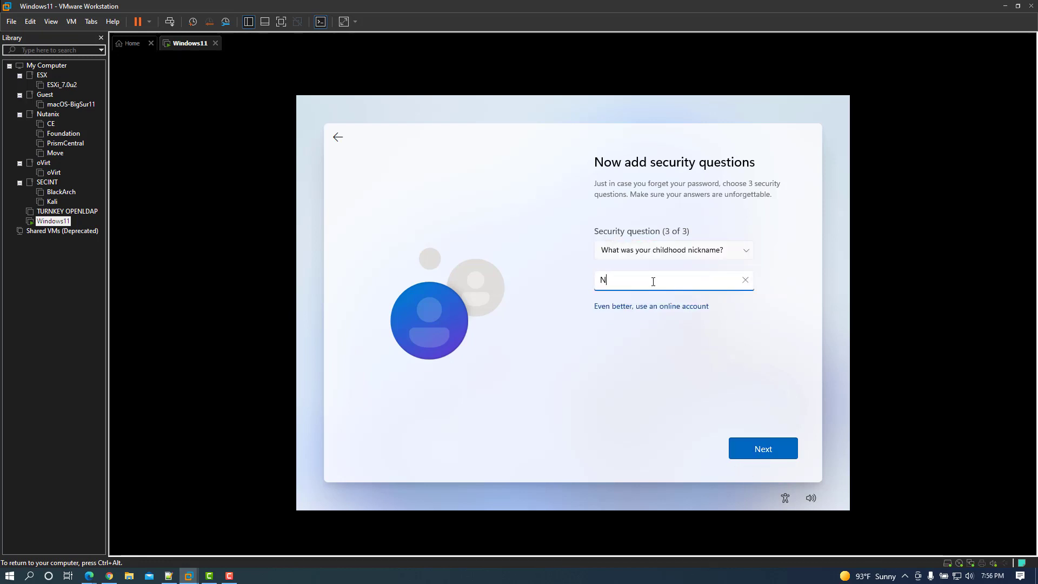
{"action": "type", "text": "ickname"}
{"action": "key", "text": "Return"}
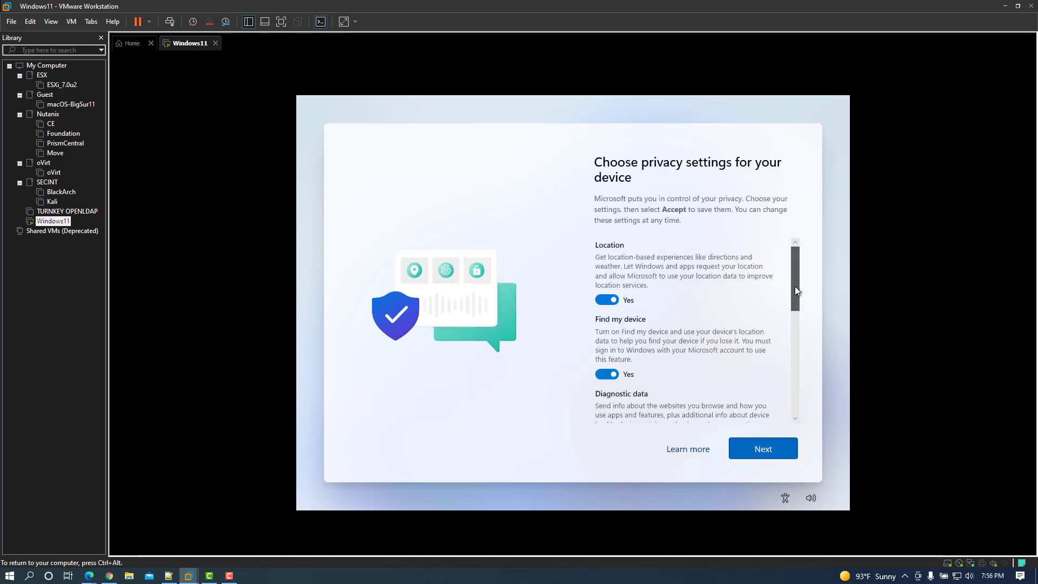
Scroll through the privacy settings and accept the defaults so setup completes
{"action": "left_click_drag", "start_coordinate": [795, 286], "coordinate": [771, 281]}
{"action": "left_click", "coordinate": [770, 454]}
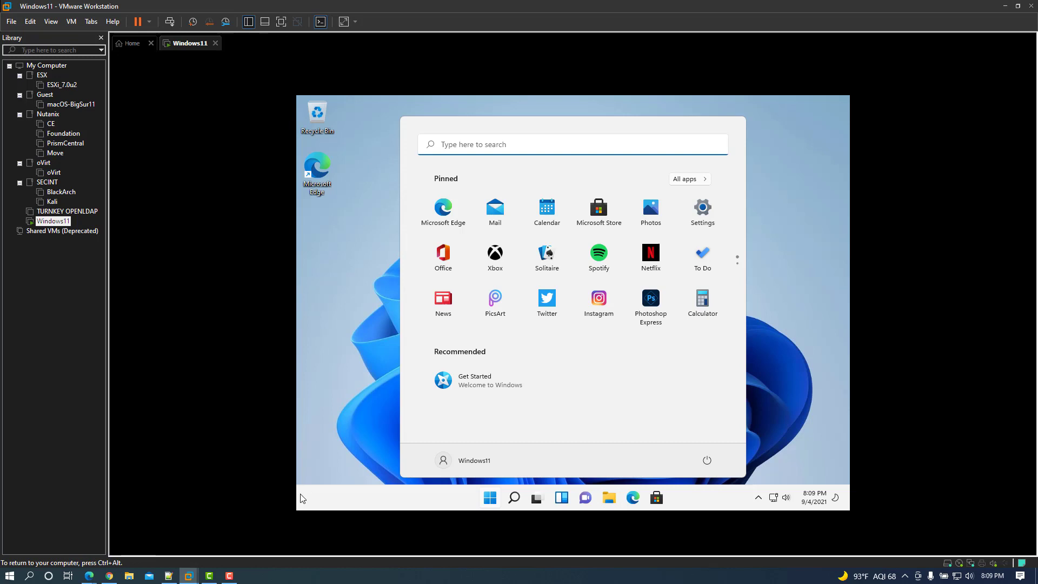
Open the Taskbar page under Personalization in the guest's Settings app
{"action": "left_click", "coordinate": [703, 215]}
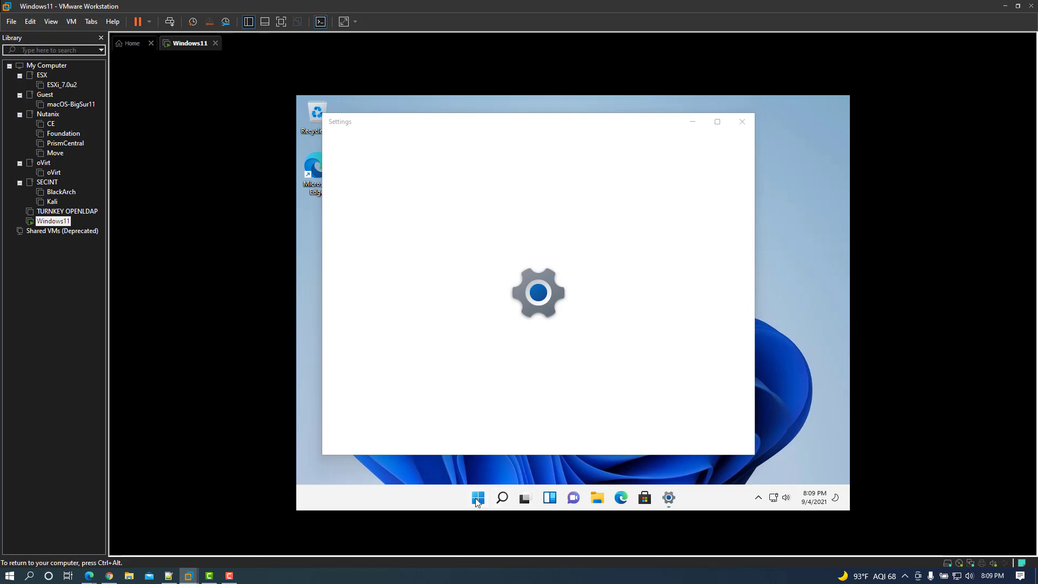
{"action": "left_click", "coordinate": [475, 499]}
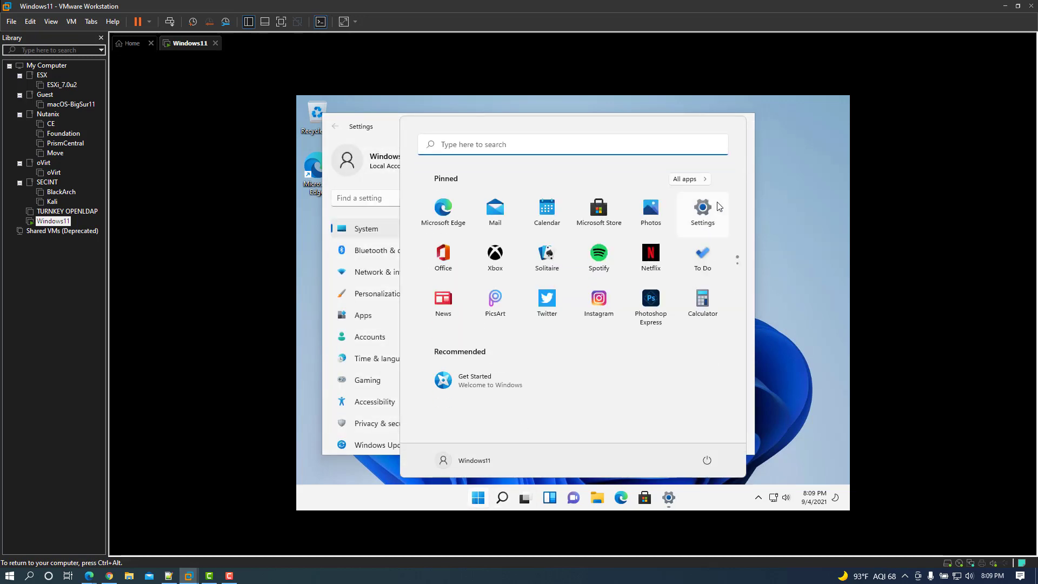
{"action": "left_click", "coordinate": [393, 133]}
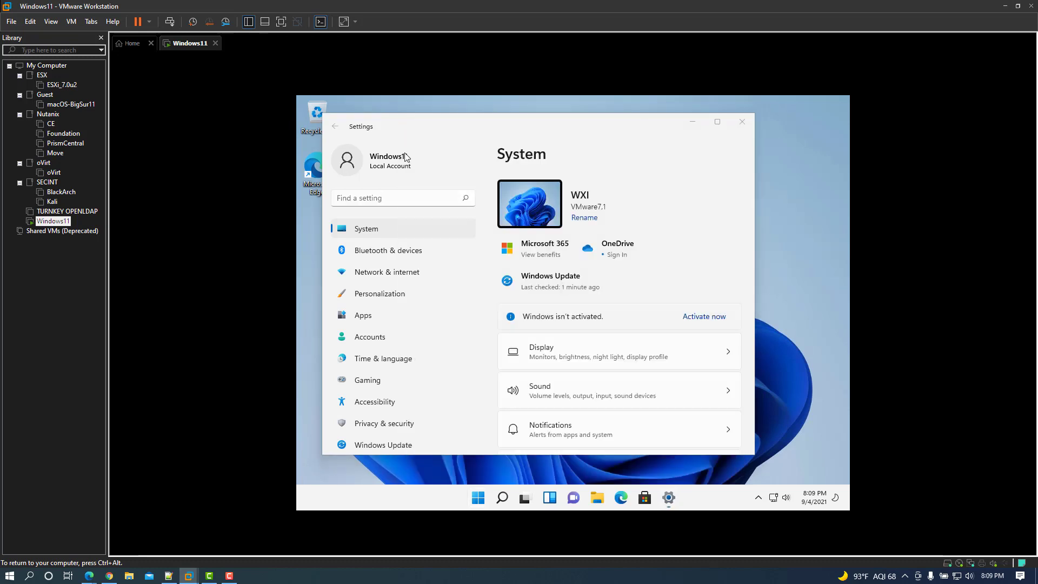
{"action": "left_click", "coordinate": [410, 294]}
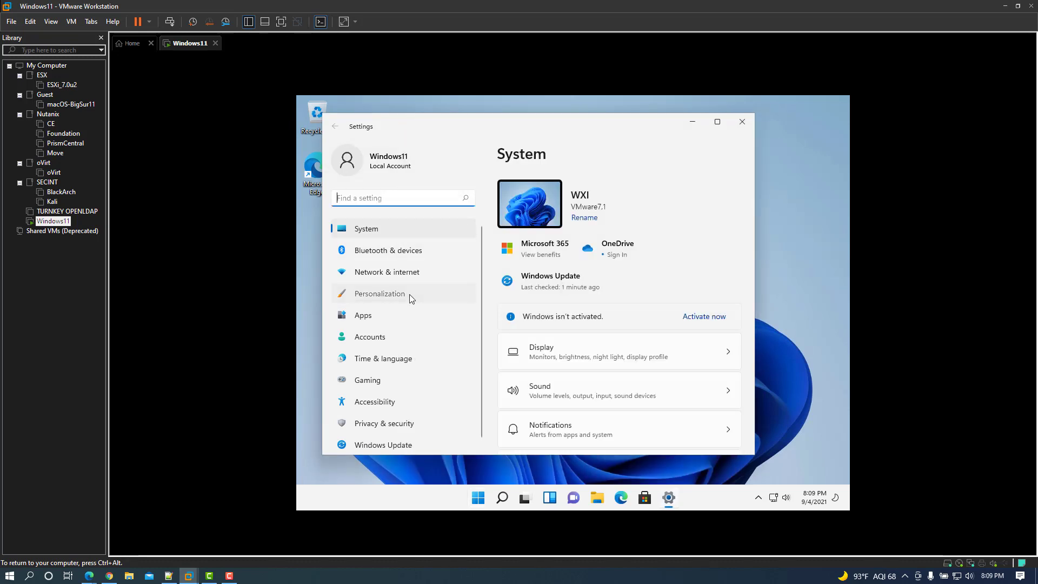
{"action": "scroll", "coordinate": [663, 355], "scroll_direction": "down", "scroll_amount": 5}
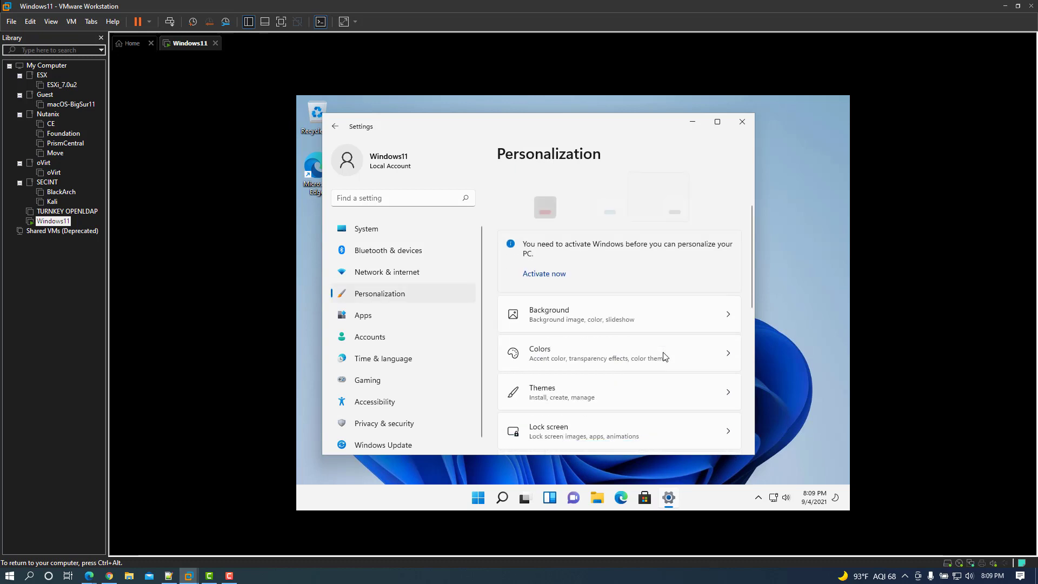
{"action": "scroll", "coordinate": [660, 344], "scroll_direction": "down", "scroll_amount": 1}
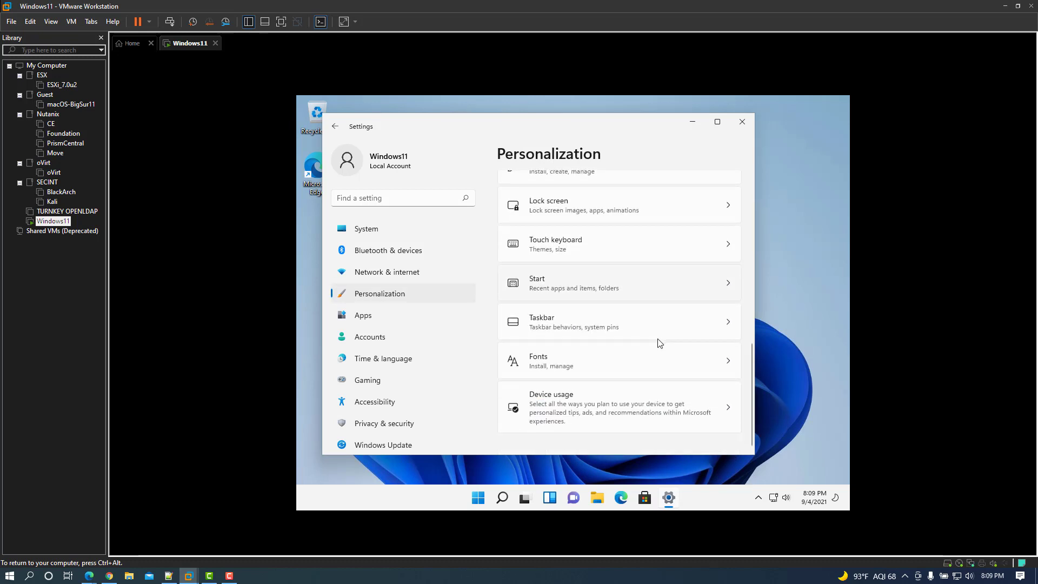
{"action": "left_click", "coordinate": [666, 325]}
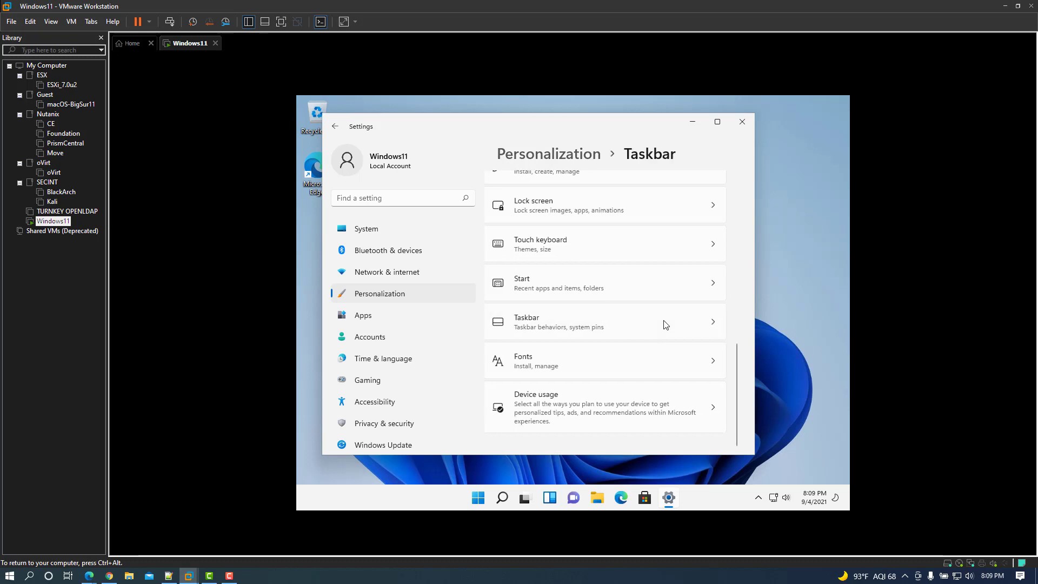
Set Taskbar alignment to Left under Taskbar behaviors
{"action": "scroll", "coordinate": [665, 325], "scroll_direction": "down", "scroll_amount": 5}
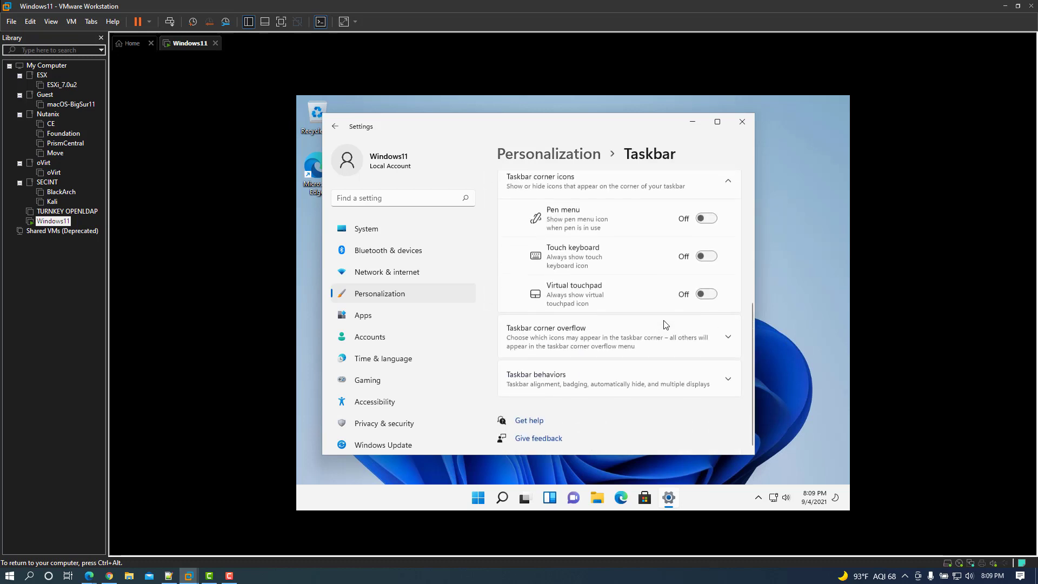
{"action": "left_click", "coordinate": [637, 379]}
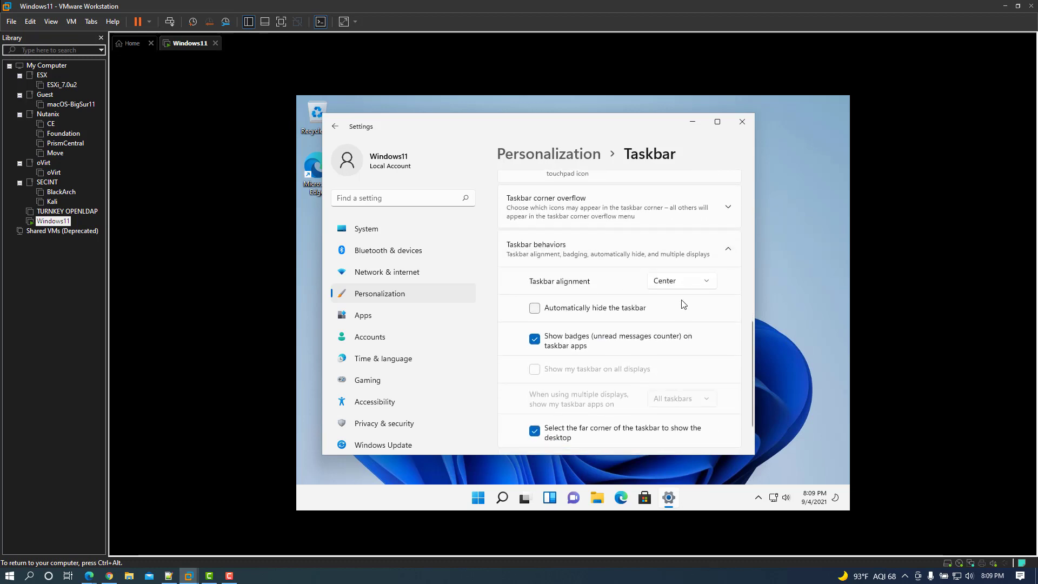
{"action": "left_click", "coordinate": [691, 282]}
{"action": "left_click", "coordinate": [680, 262]}
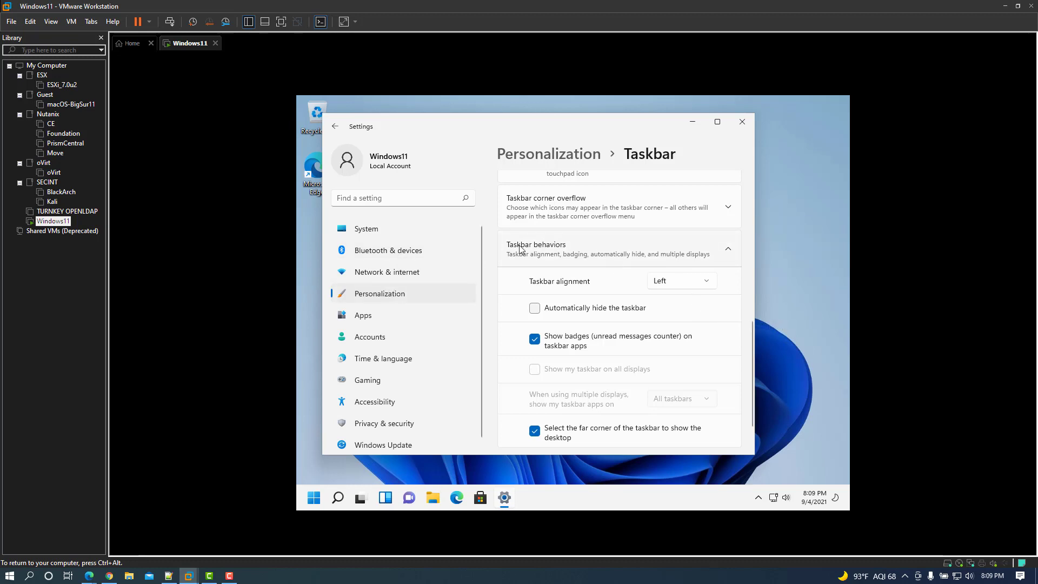
{"action": "left_click", "coordinate": [346, 294]}
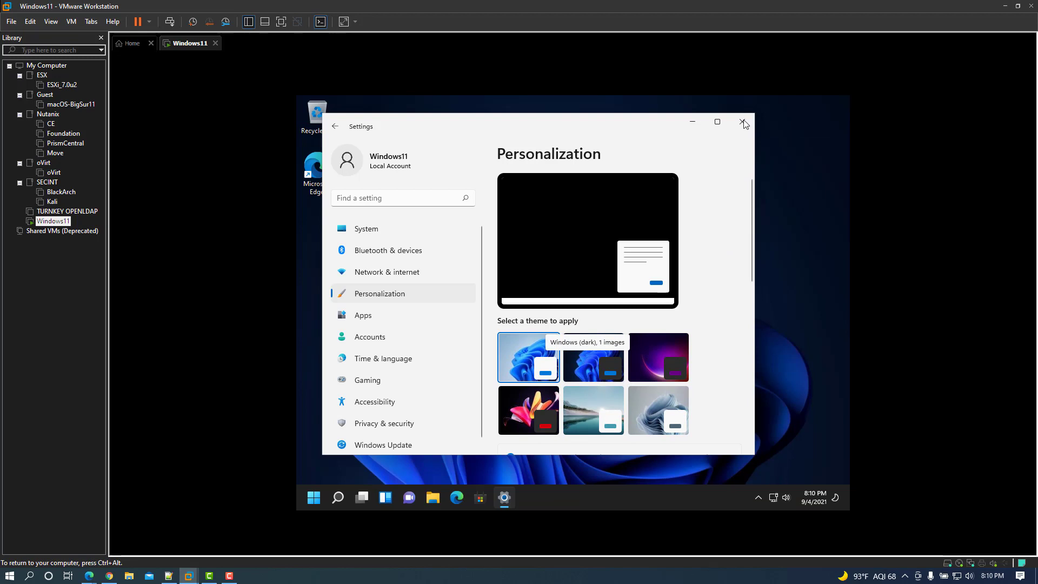
Close the Settings window with the Windows (dark) theme applied
{"action": "left_click", "coordinate": [743, 123]}
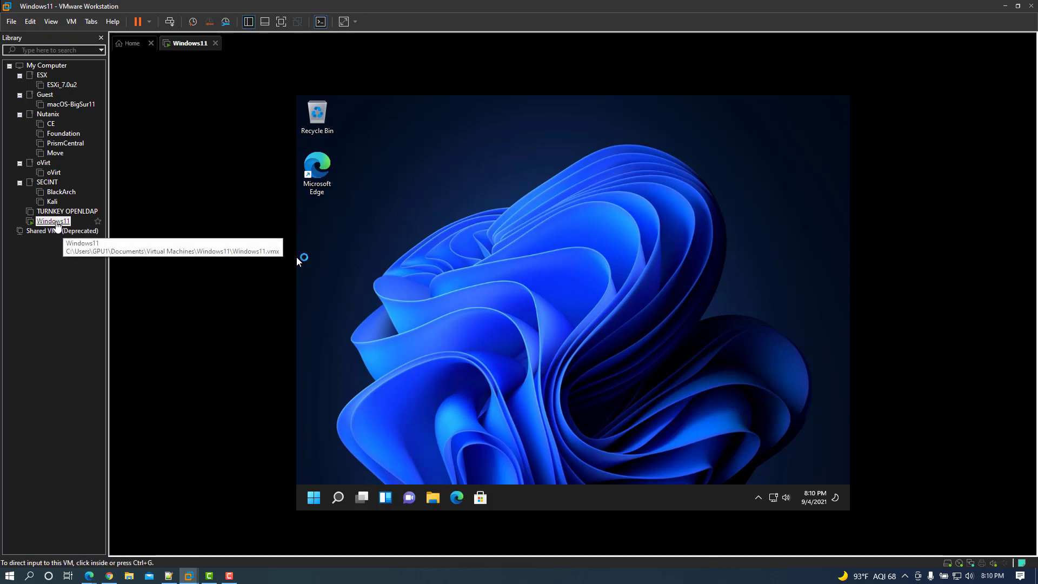
Start Install VMware Tools for the Windows11 VM and open DVD Drive (D:) in File Explorer
{"action": "right_click", "coordinate": [56, 224]}
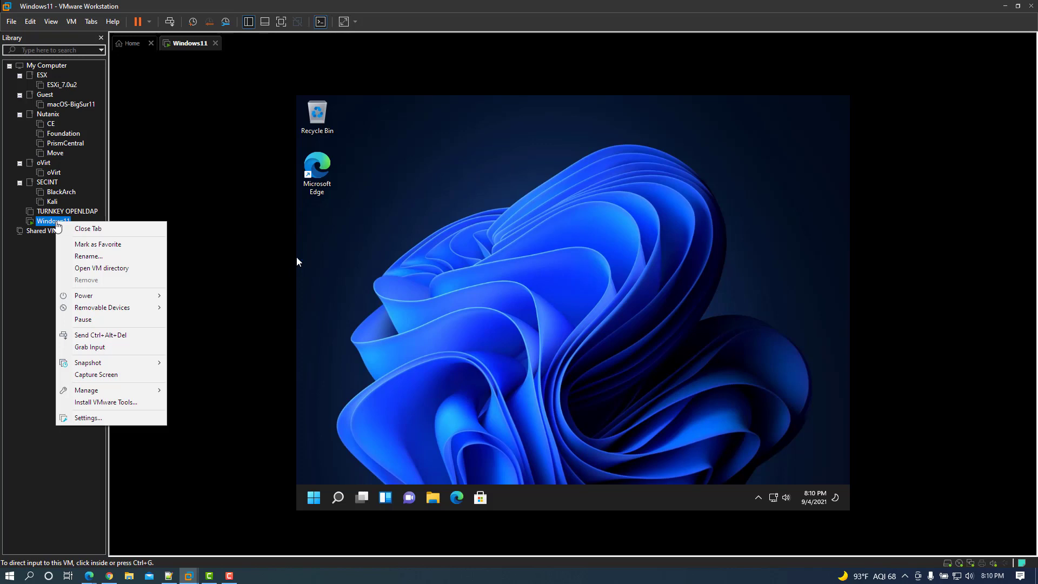
{"action": "left_click", "coordinate": [122, 402]}
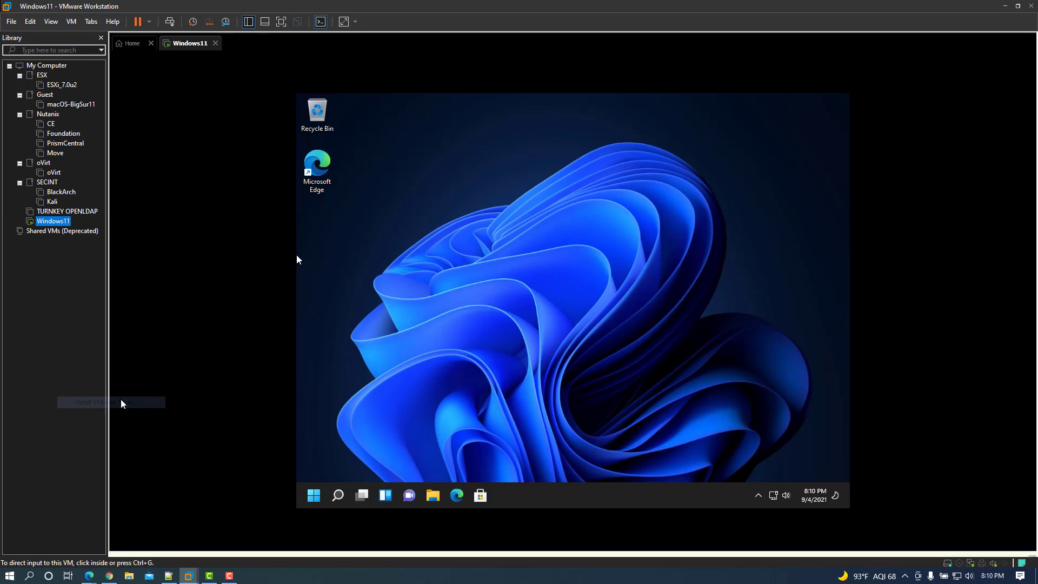
{"action": "left_click", "coordinate": [458, 510]}
{"action": "left_click", "coordinate": [433, 483]}
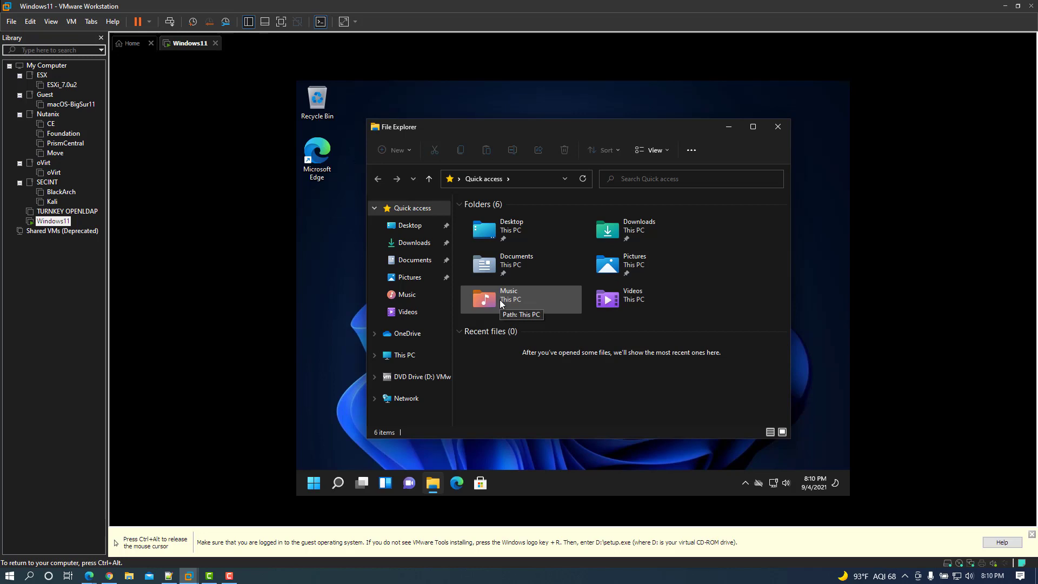
{"action": "left_click", "coordinate": [393, 381]}
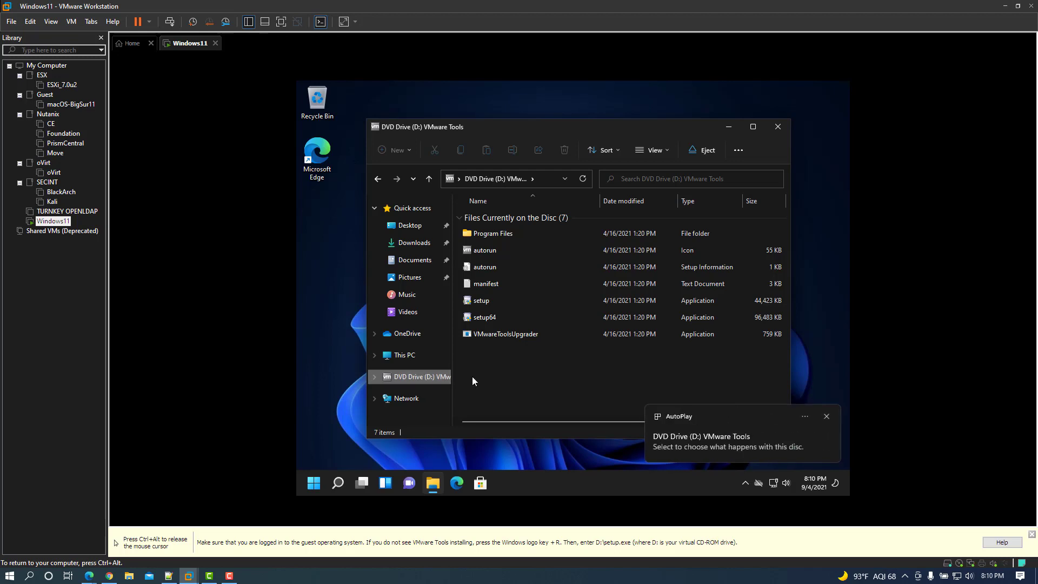
Run setup64 through to completion and restart the guest to apply VMware Tools
{"action": "double_click", "coordinate": [491, 318]}
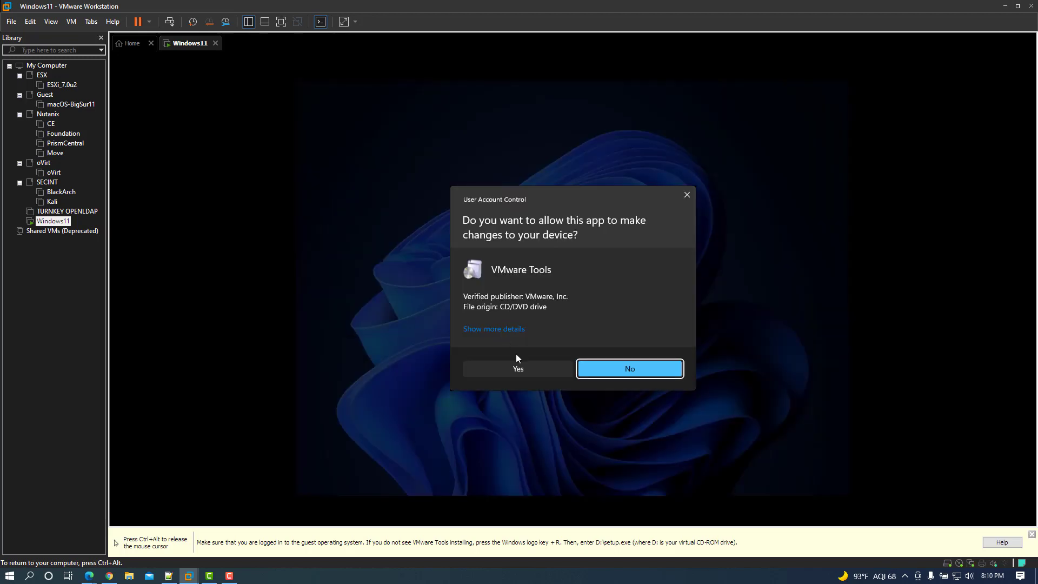
{"action": "left_click", "coordinate": [523, 369]}
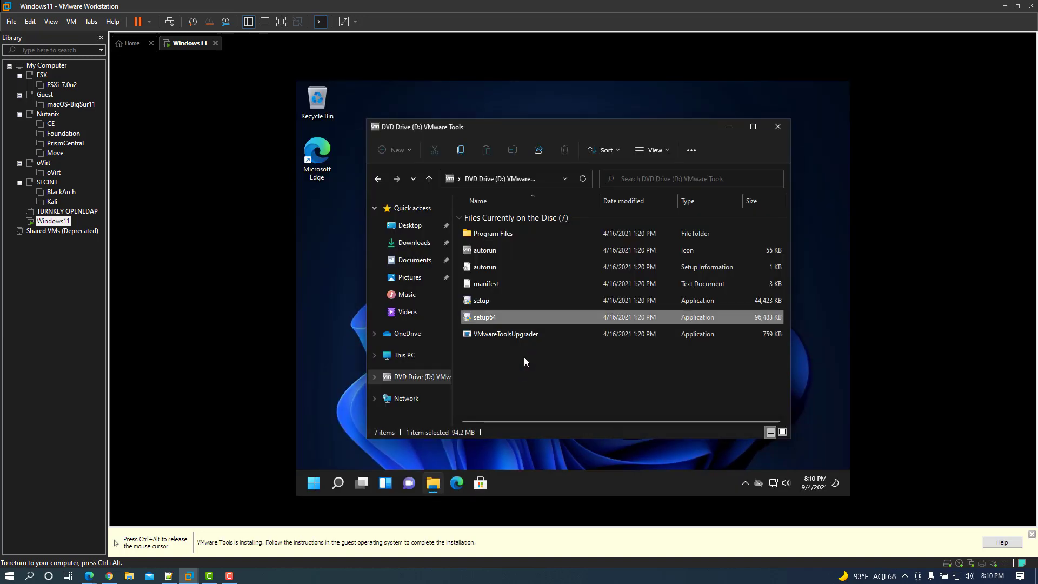
{"action": "left_click", "coordinate": [628, 365]}
{"action": "left_click", "coordinate": [628, 365]}
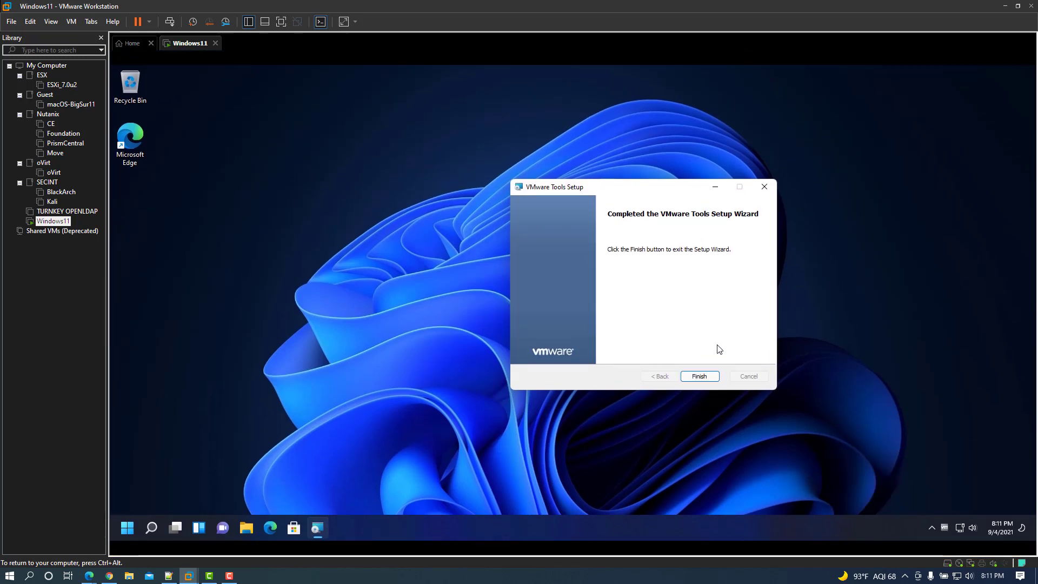
{"action": "left_click", "coordinate": [705, 380]}
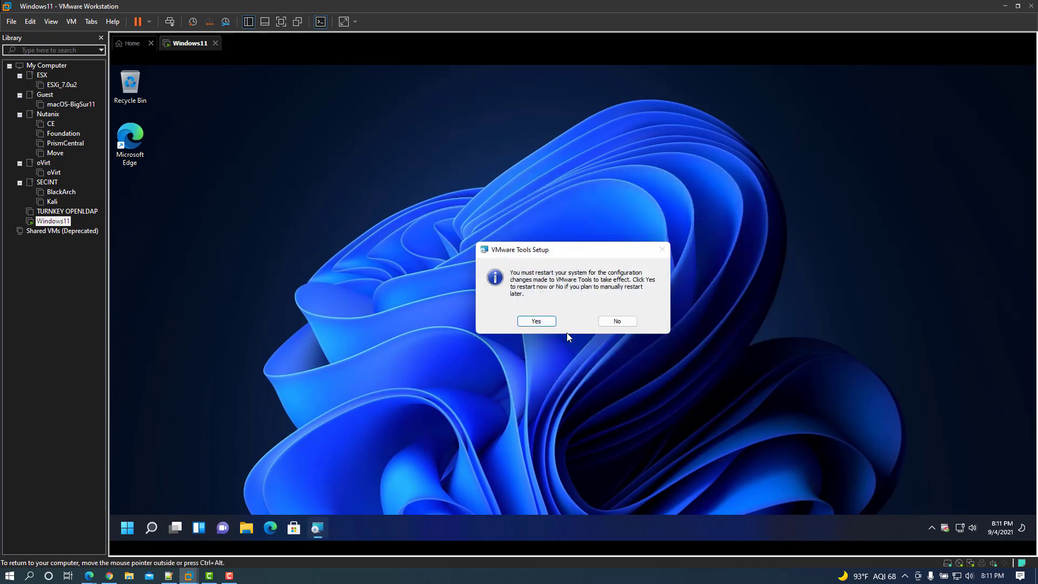
{"action": "left_click", "coordinate": [537, 321]}
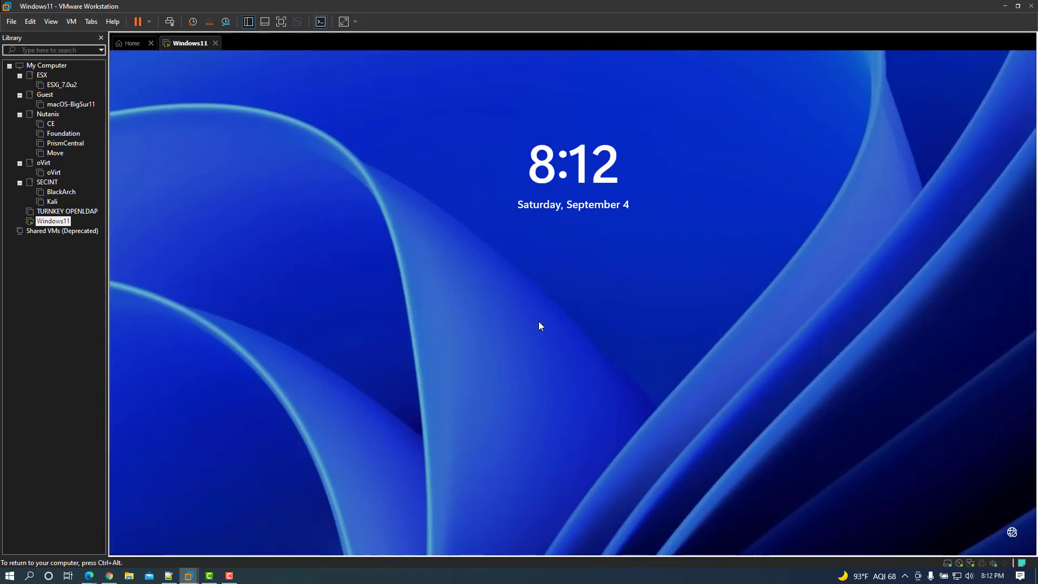
Sign back into the Windows 11 guest from the lock screen using the account password
{"action": "left_click", "coordinate": [643, 250]}
{"action": "type", "text": "************"}
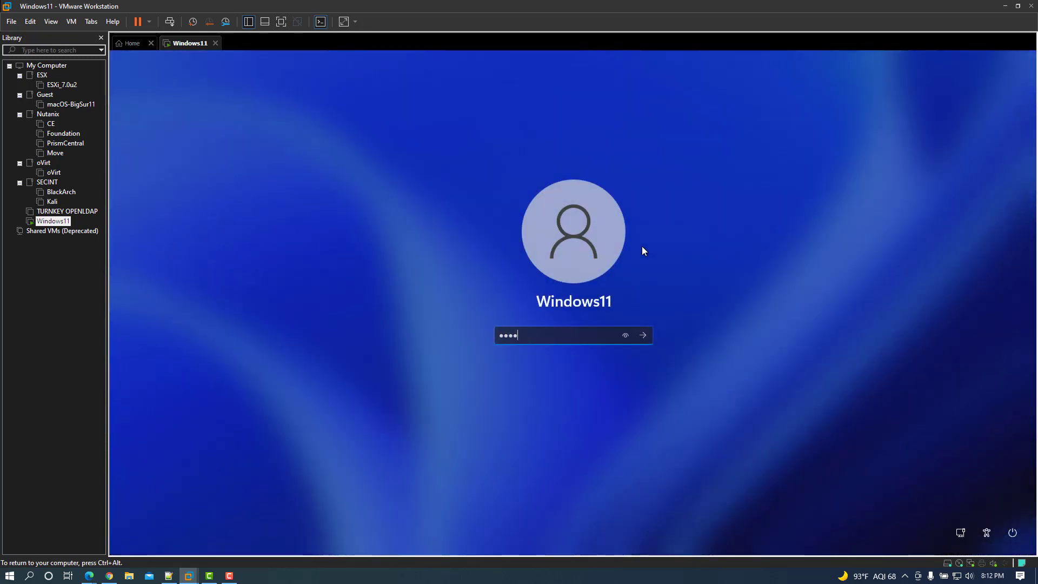
{"action": "key", "text": "Return"}
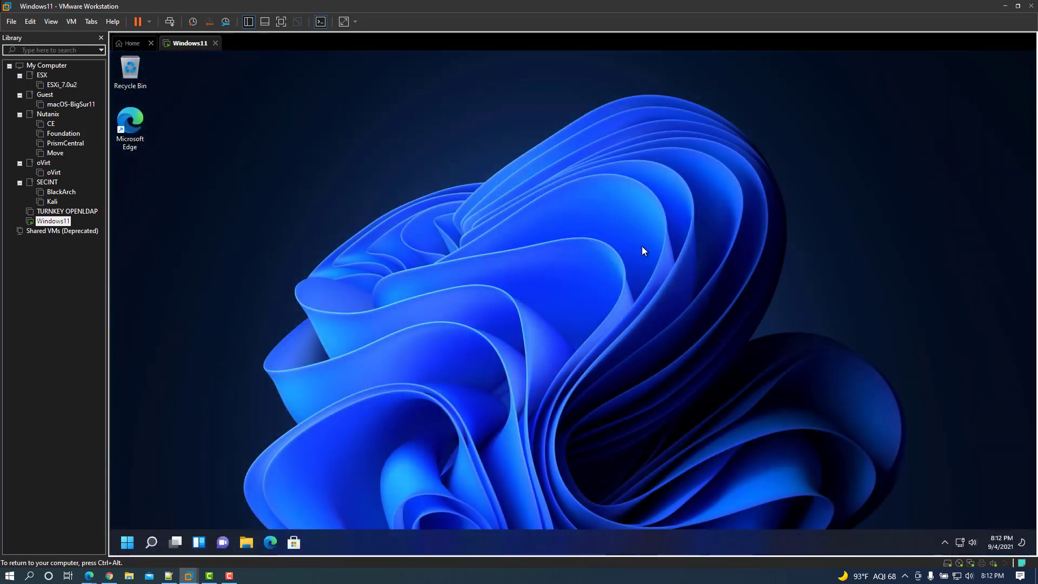